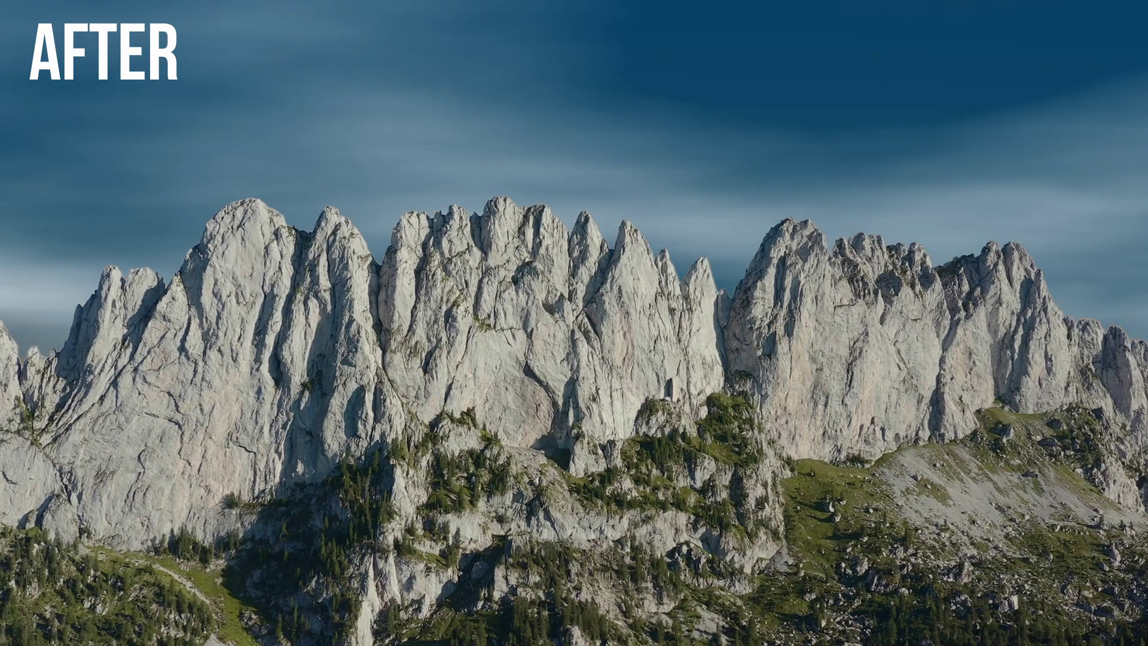
key("space")
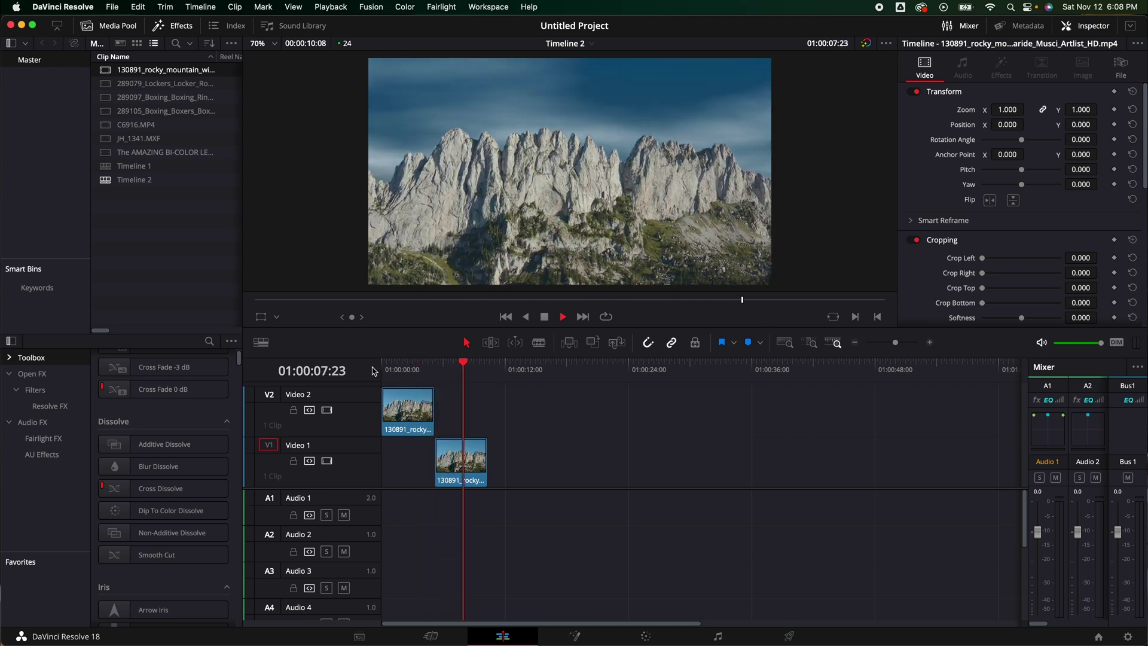
key("space")
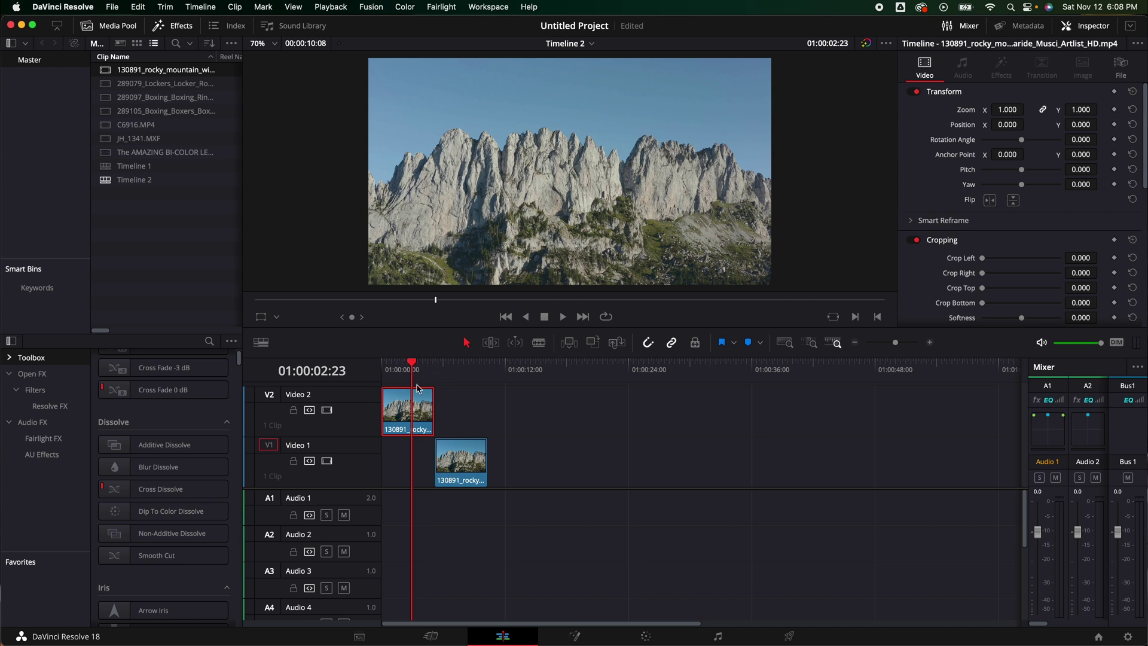
- On the Color page, sample the blue sky above the mountains with several added 3D qualifier strokes
left_click(645, 634)
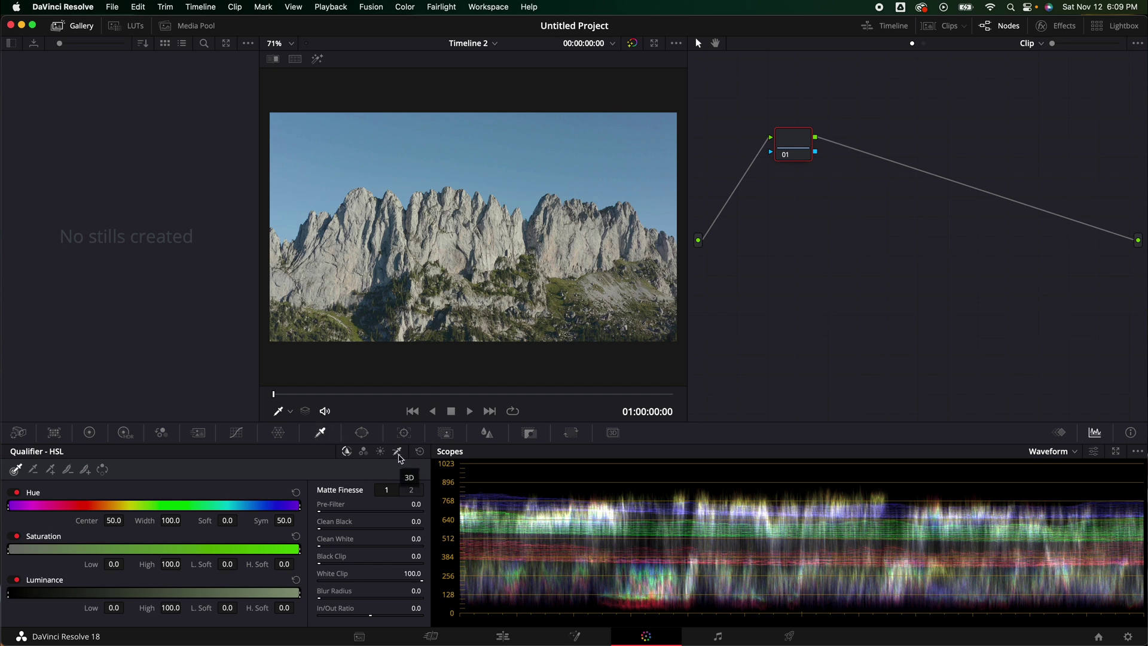
left_click(397, 451)
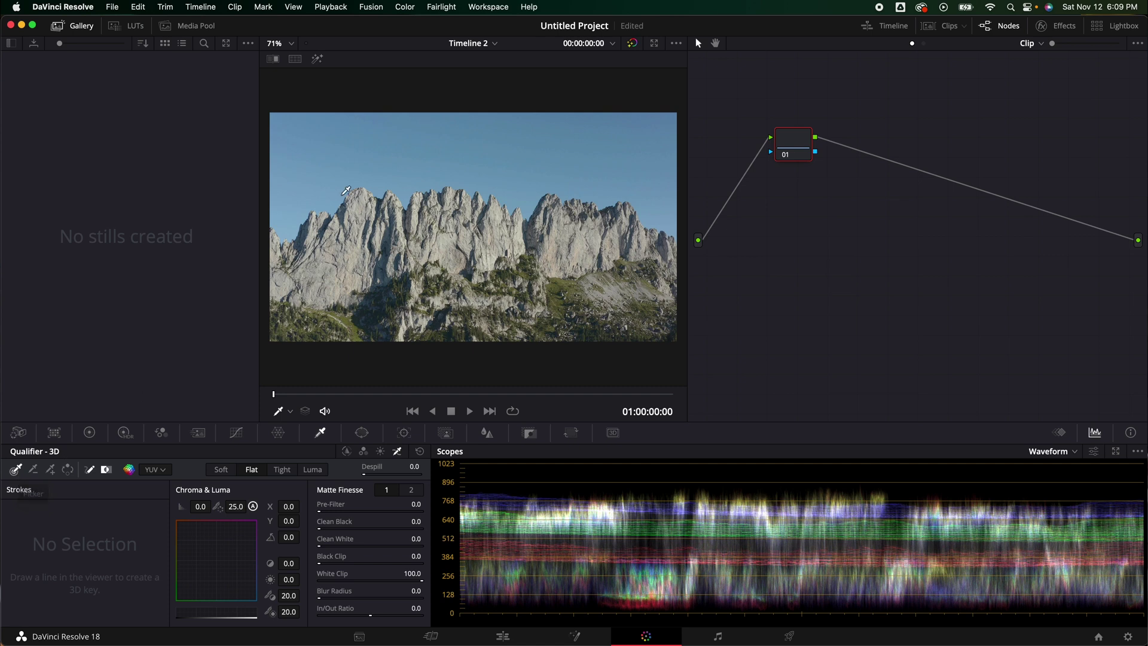
left_click_drag(293, 199, 388, 167)
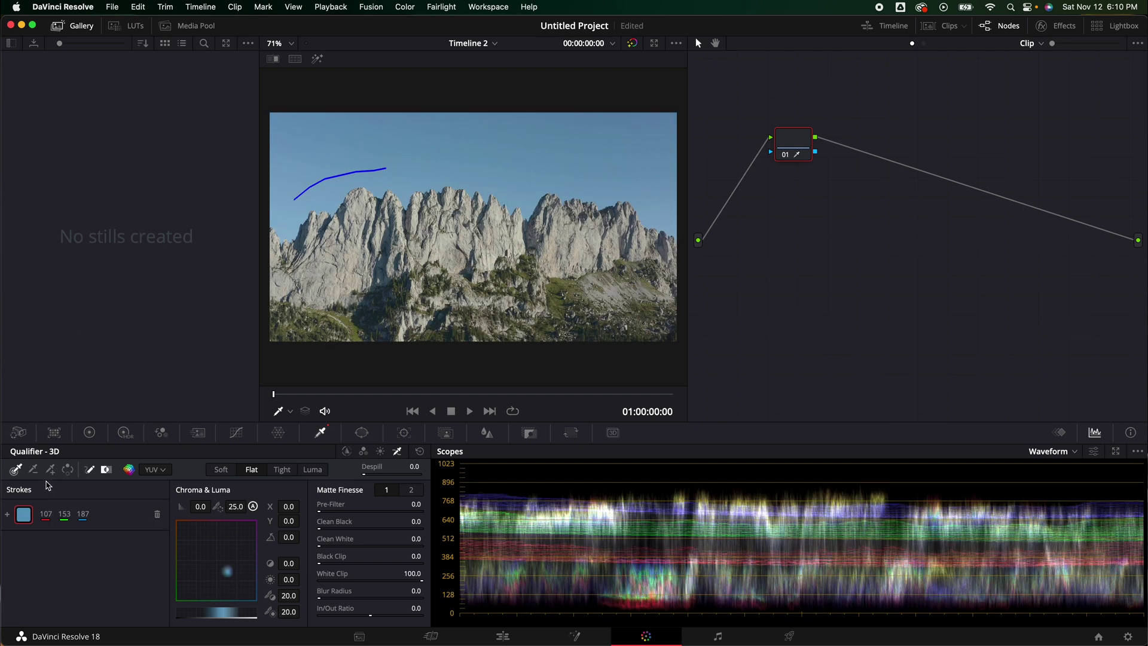
left_click(50, 470)
mouse_move(487, 169)
left_mouse_down()
mouse_move(588, 152)
mouse_move(594, 125)
mouse_move(645, 114)
left_mouse_up()
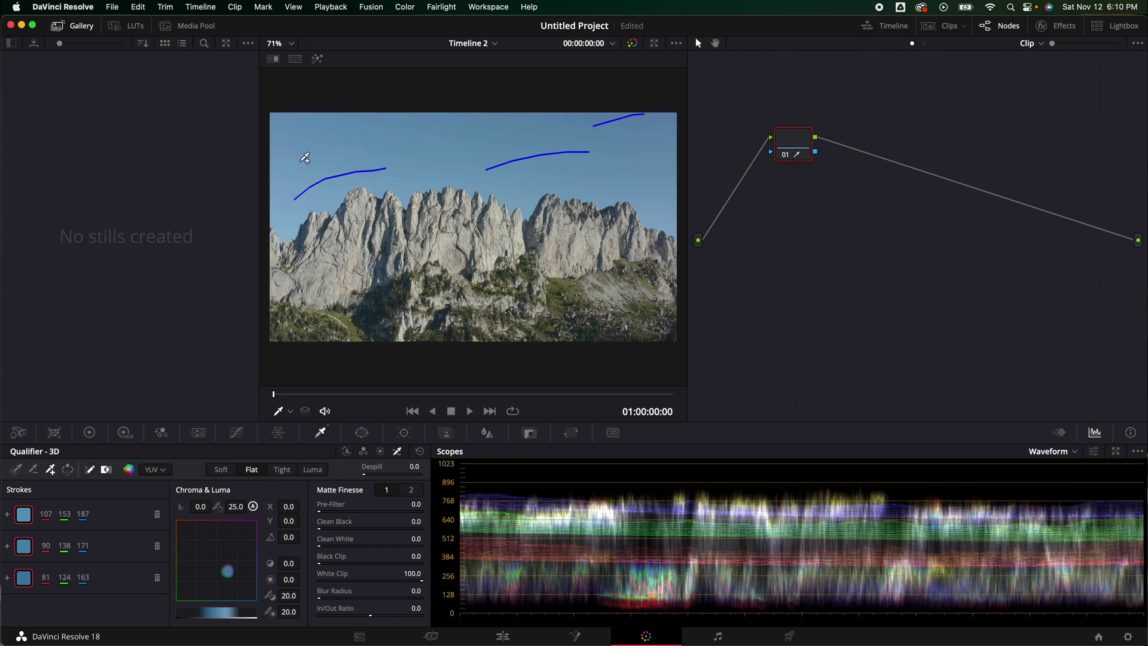
mouse_move(283, 173)
left_mouse_down()
mouse_move(283, 220)
mouse_move(296, 233)
left_mouse_up()
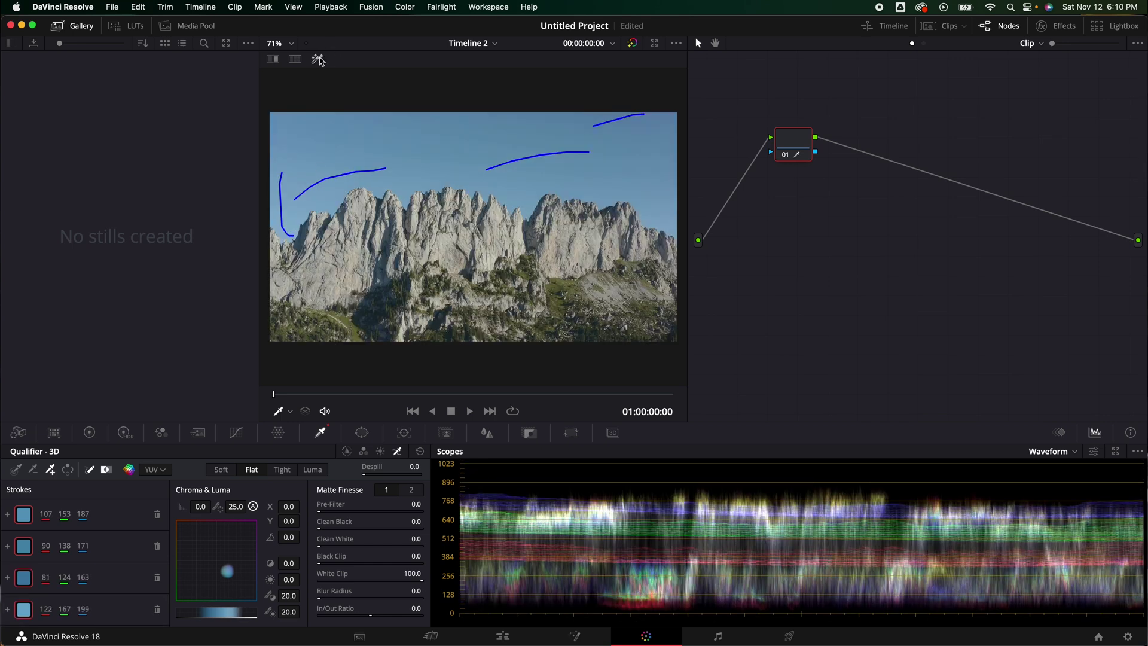
- Check the qualifier selection in highlight view and add a stroke through the sky's upper-left corner
left_click(318, 60)
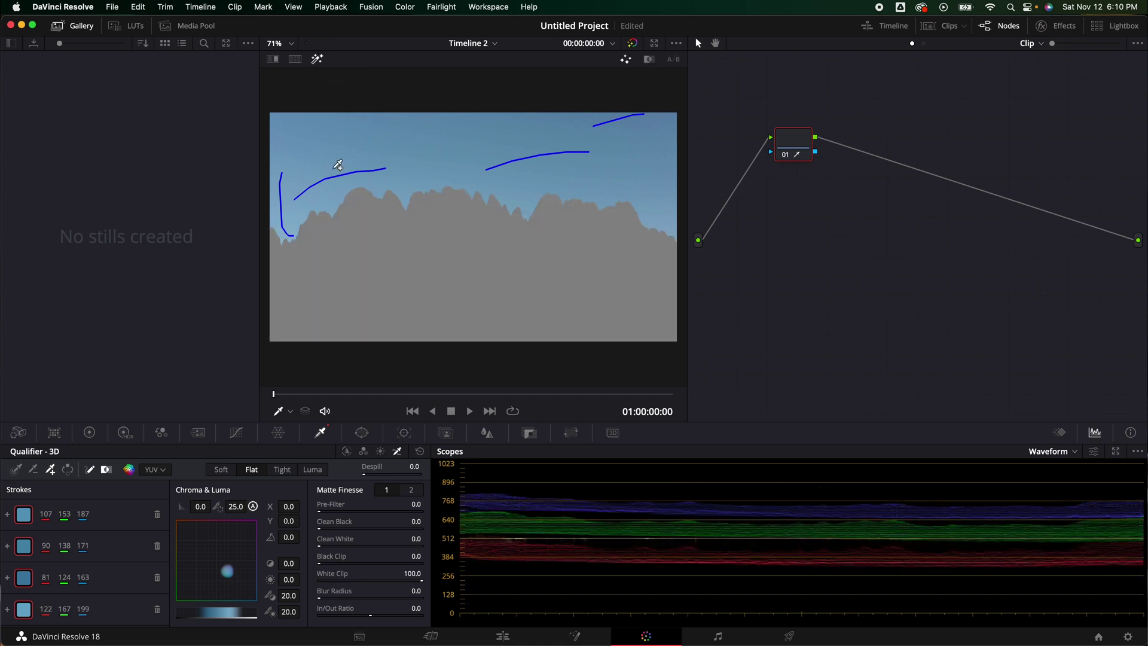
mouse_move(295, 189)
left_mouse_down()
mouse_move(274, 120)
mouse_move(311, 127)
left_mouse_up()
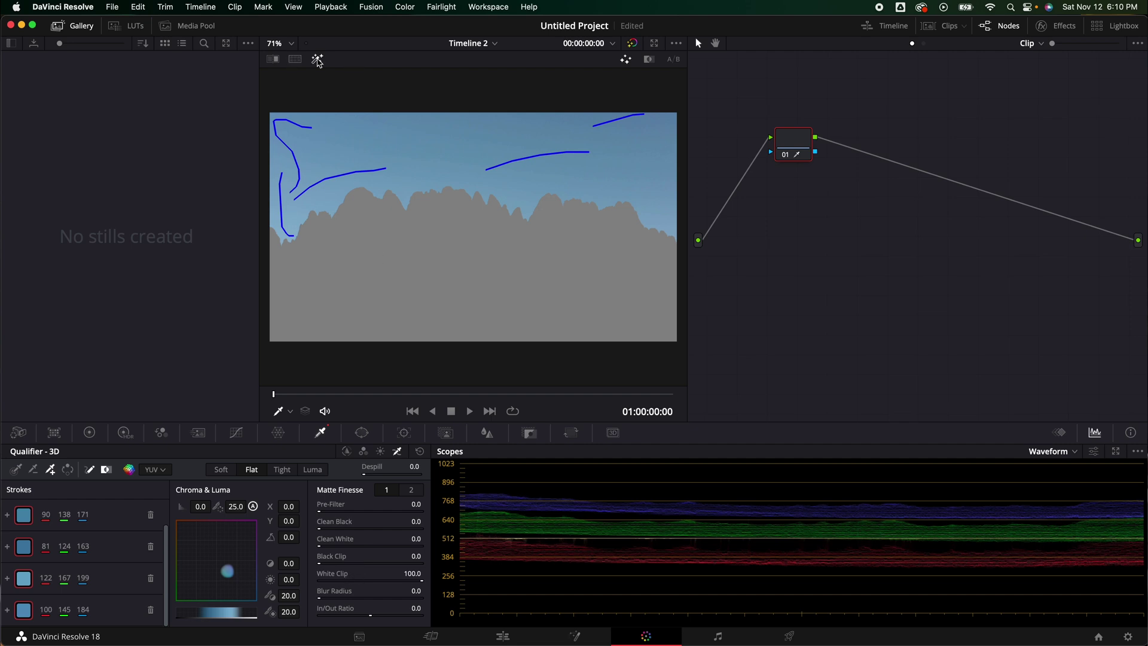
left_click(318, 58)
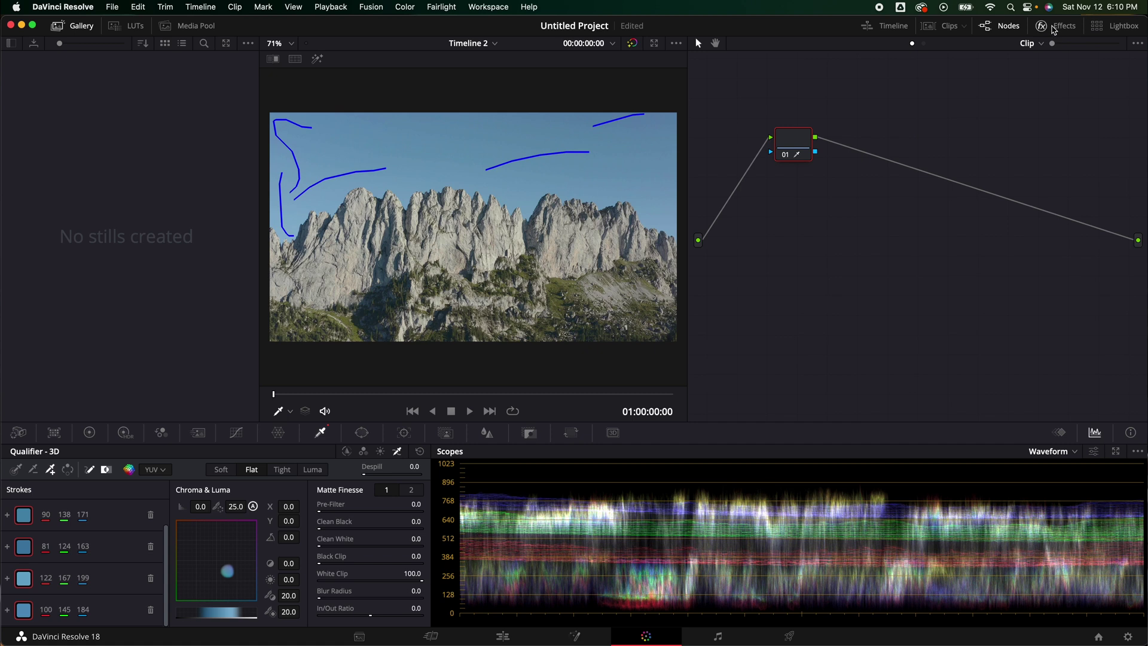
- Add the Sky Replacement effect as a separate node and remove the link from node 01 to the output
left_click(1054, 27)
scroll(979, 199, "up", 10)
scroll(979, 199, "up", 5)
scroll(979, 199, "down", 15)
scroll(979, 199, "down", 10)
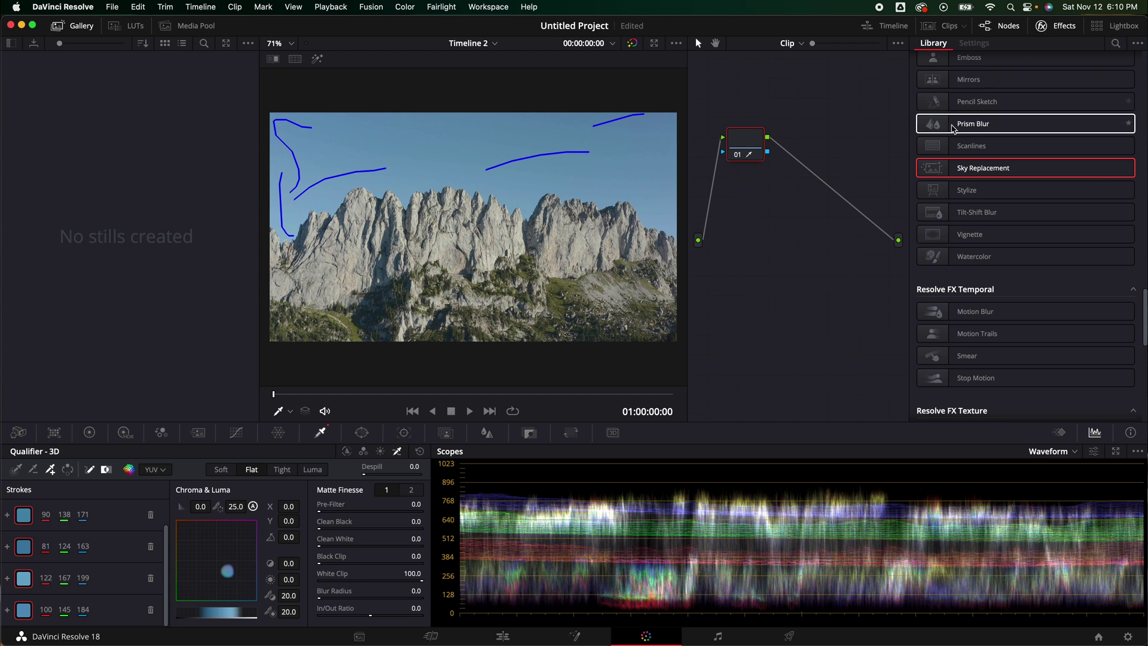
left_click_drag(939, 173, 806, 238)
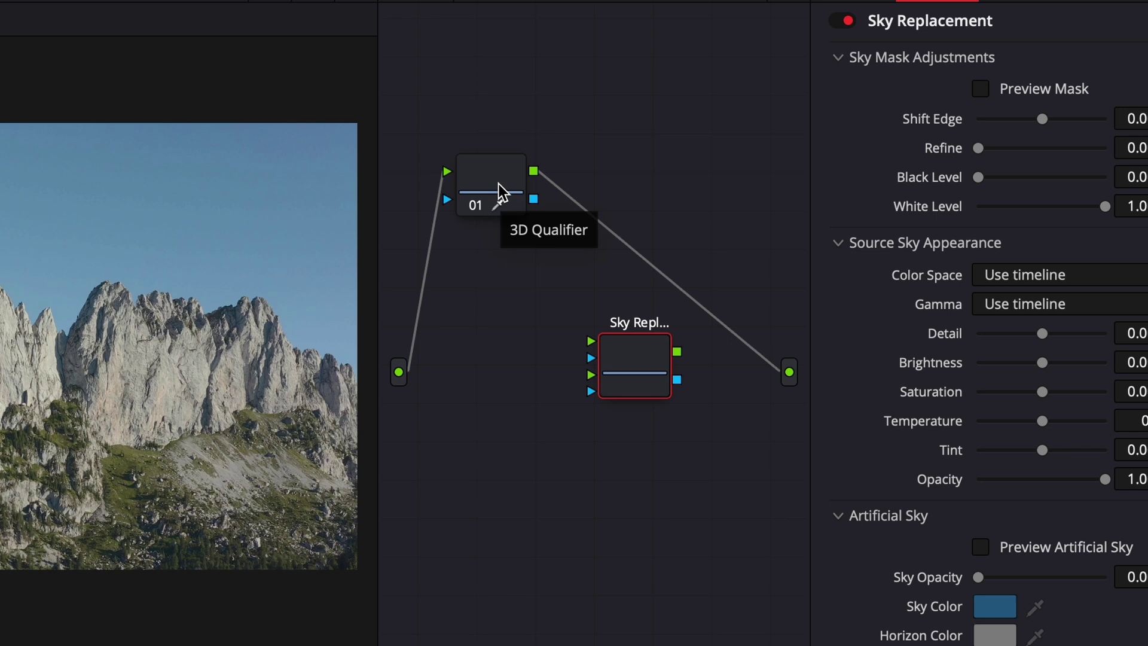
left_click(725, 328)
key("Delete")
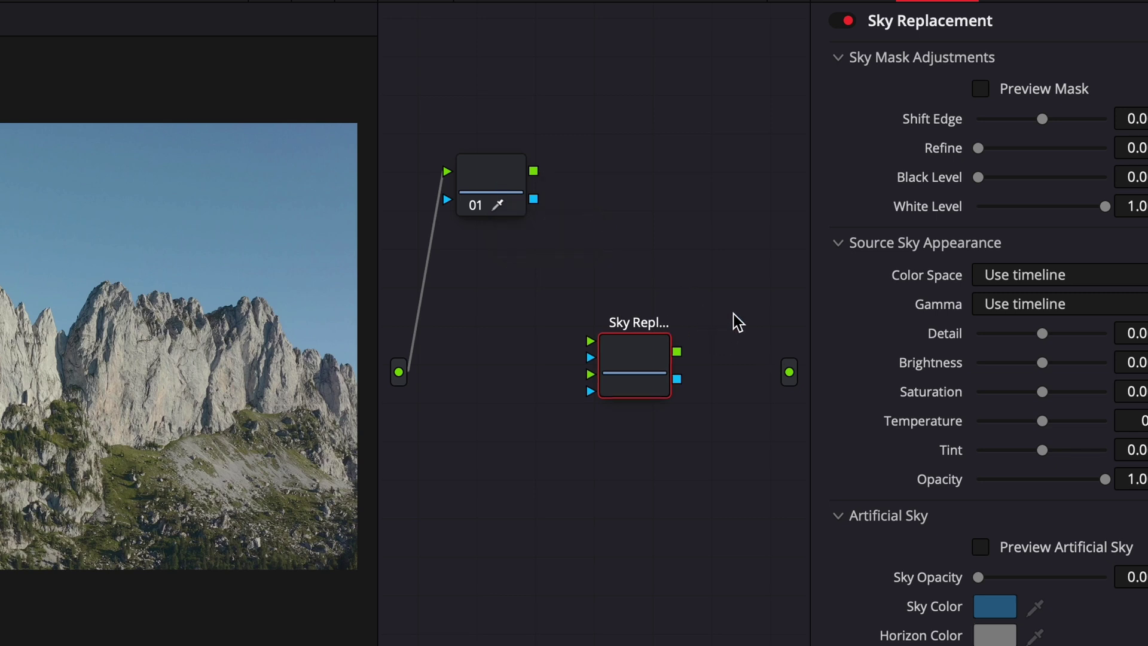
left_click_drag(534, 171, 790, 376)
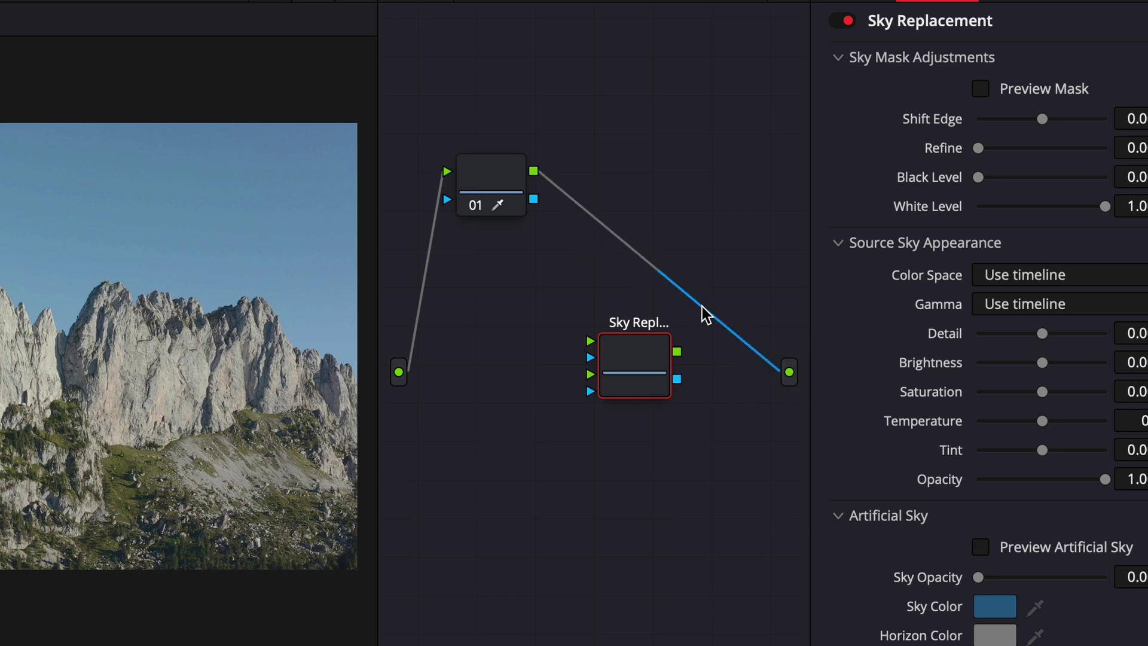
left_click(710, 320)
key("Delete")
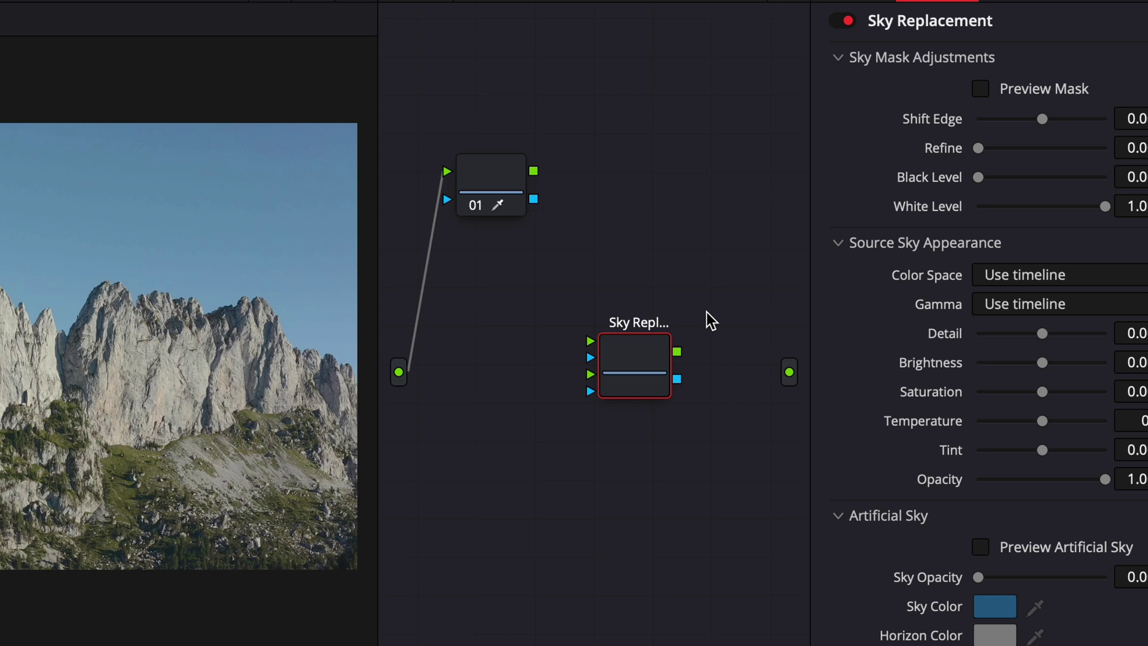
- Route node 01's RGB and key outputs into the Sky Replacement node's first inputs and link that node to the final output
left_click_drag(644, 362, 679, 249)
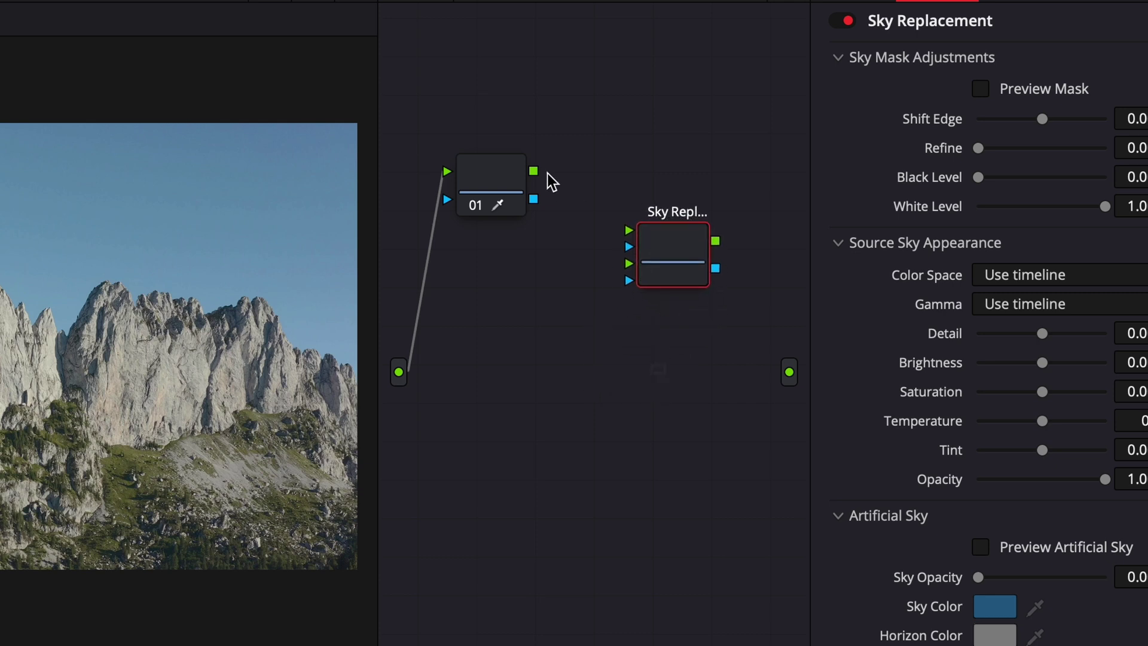
left_click_drag(533, 172, 630, 231)
left_click_drag(716, 241, 787, 374)
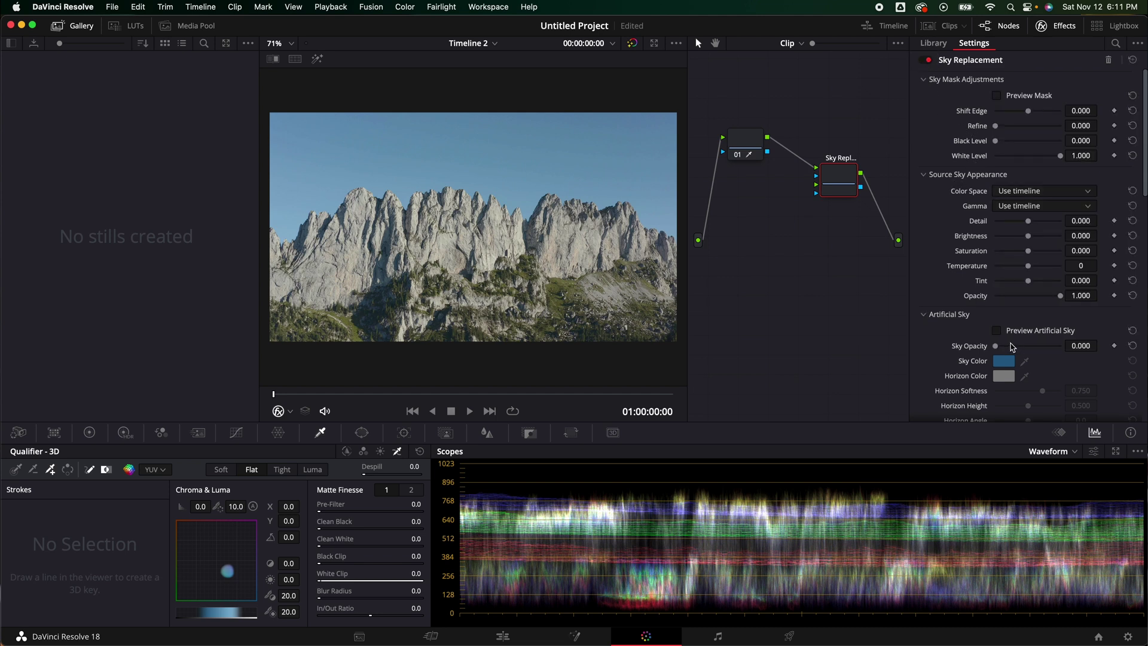
mouse_move(1000, 350)
left_mouse_down()
mouse_move(1035, 351)
mouse_move(995, 353)
left_mouse_up()
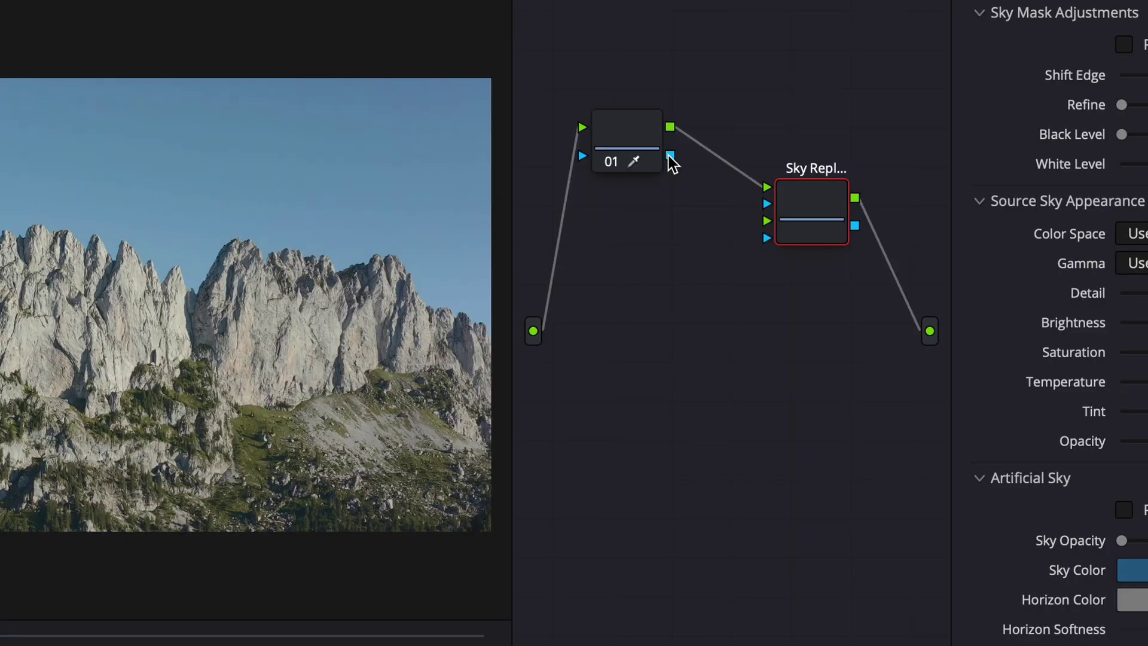
left_click_drag(669, 157, 768, 205)
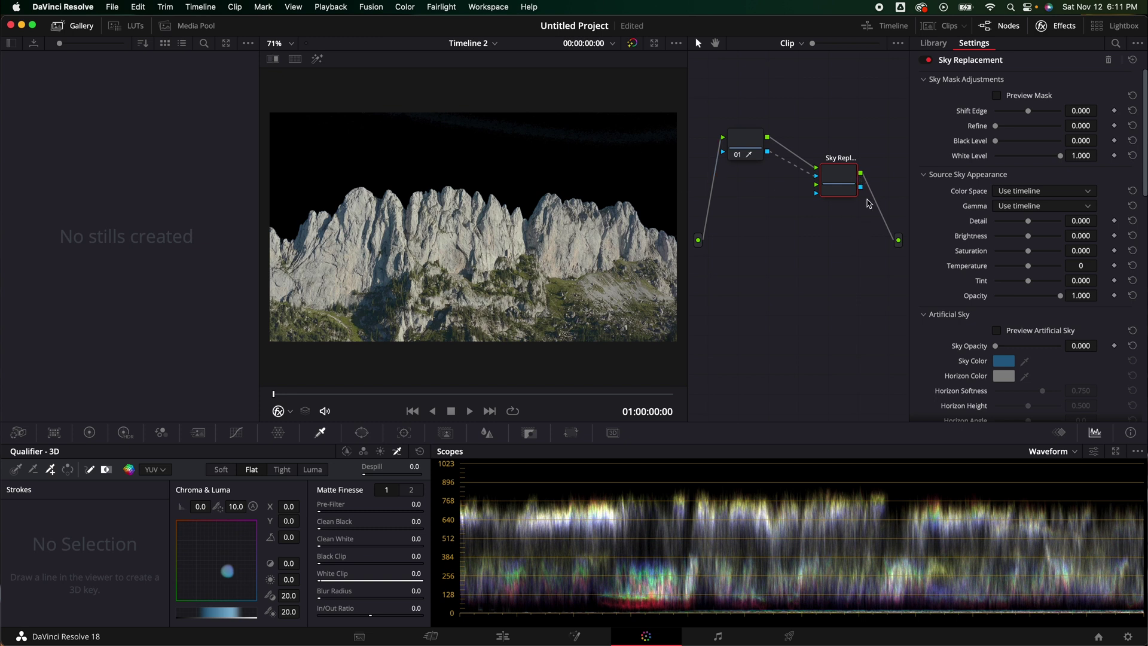
- Set the Black Level of the Sky Replacement mask to 0.156
scroll(943, 252, "down", 10)
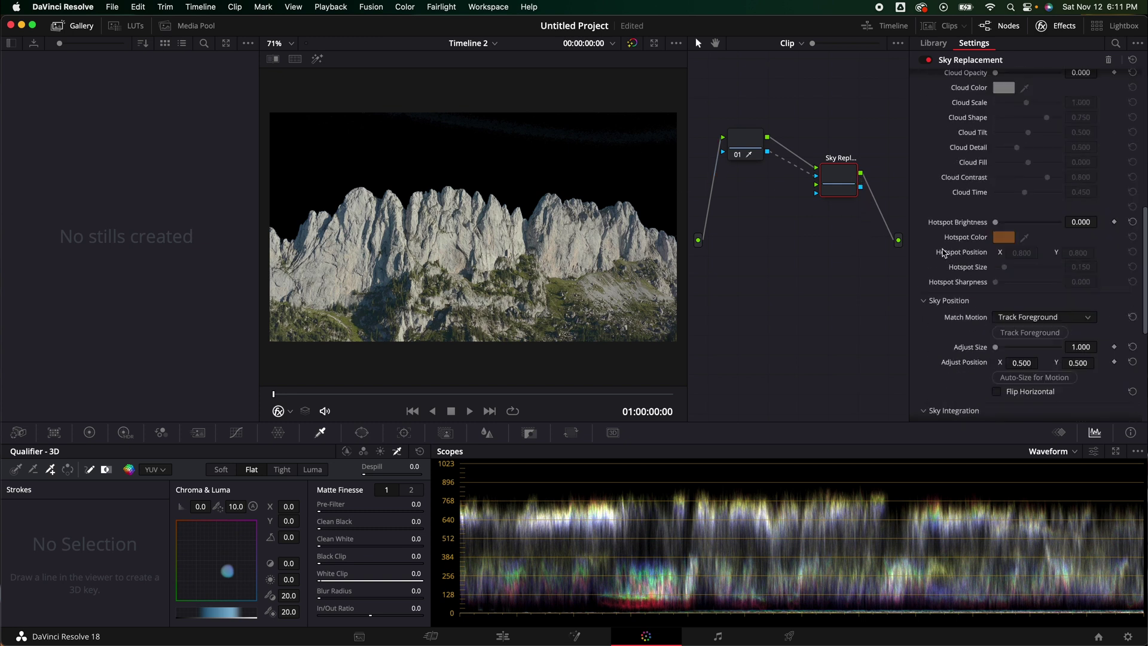
scroll(944, 253, "up", 15)
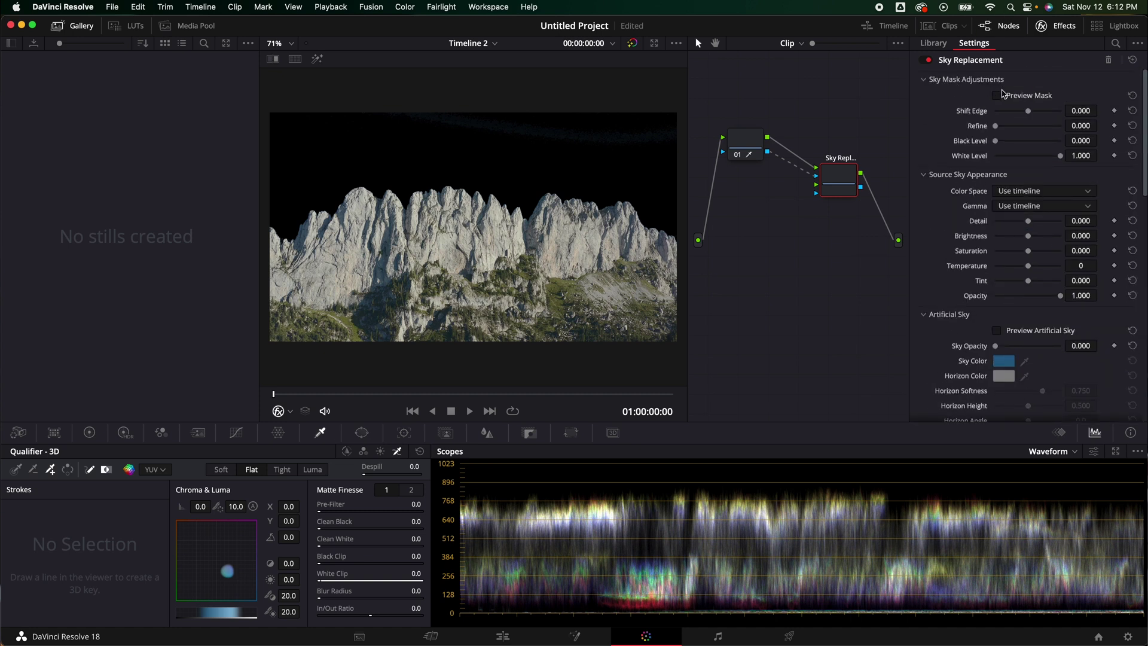
mouse_move(996, 126)
left_mouse_down()
mouse_move(1009, 130)
mouse_move(987, 133)
mouse_move(991, 143)
mouse_move(1007, 144)
left_mouse_up()
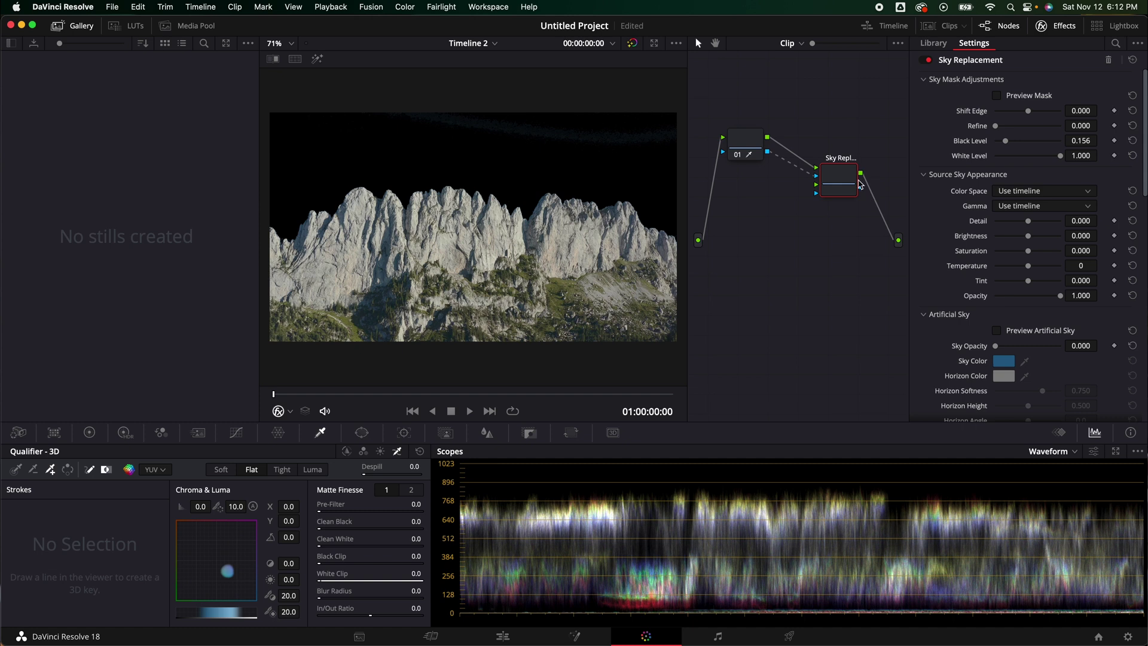
left_click(748, 150)
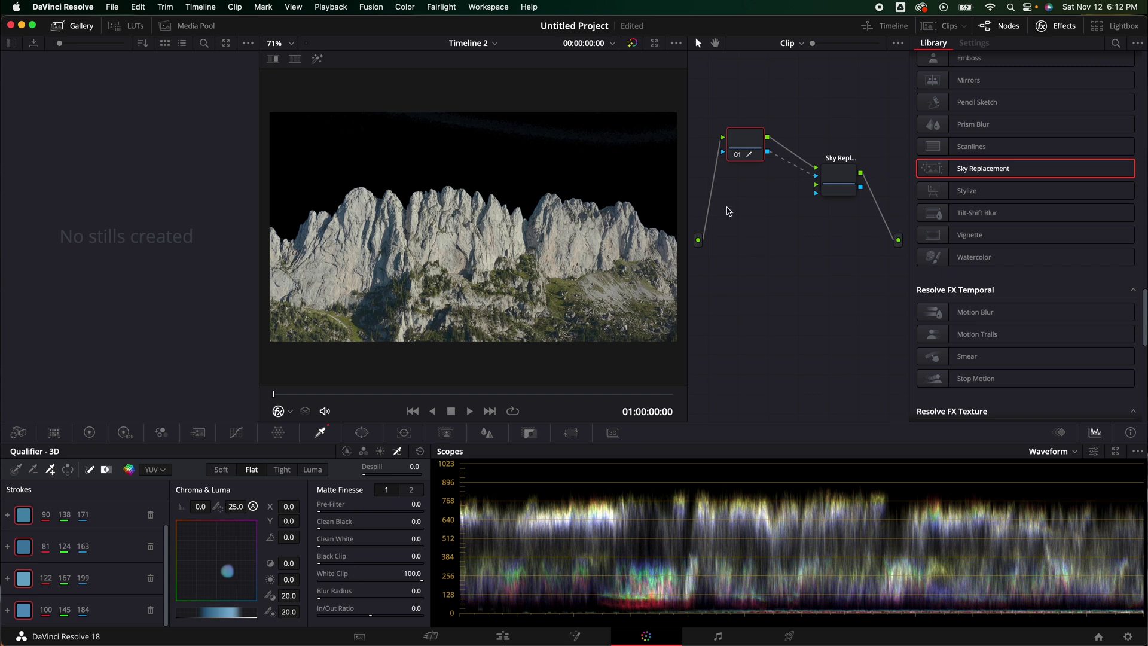
left_click(846, 184)
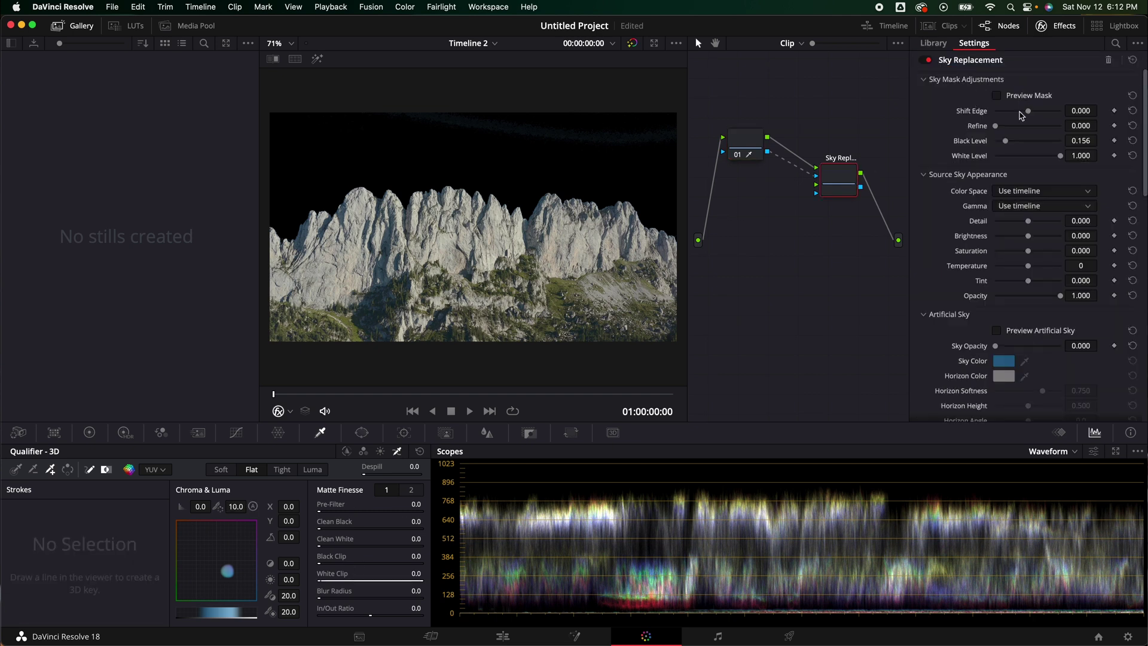
- Collapse the mask and source sky settings and raise the artificial sky's Sky Opacity to 1.000
left_click(924, 81)
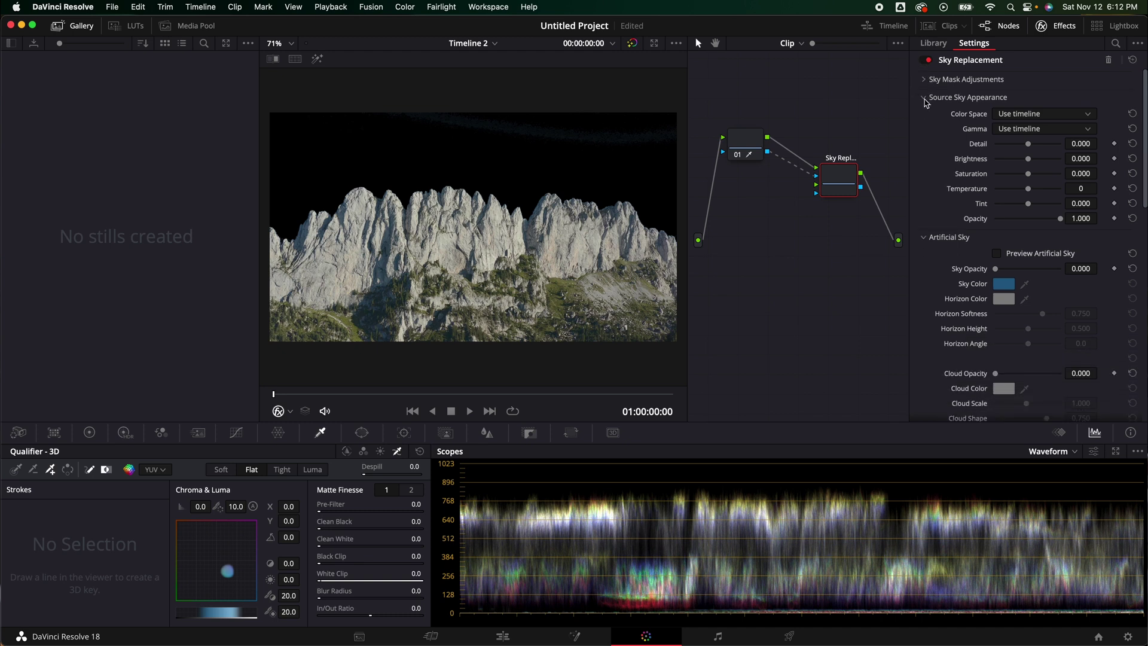
left_click(924, 101)
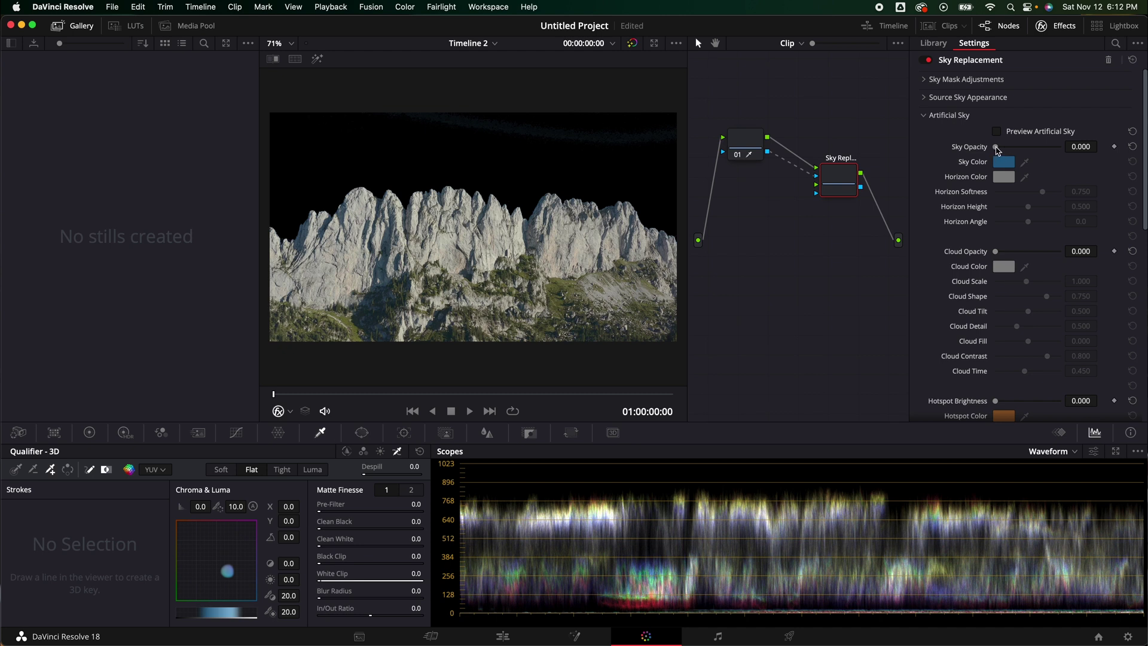
left_click_drag(997, 147, 1065, 147)
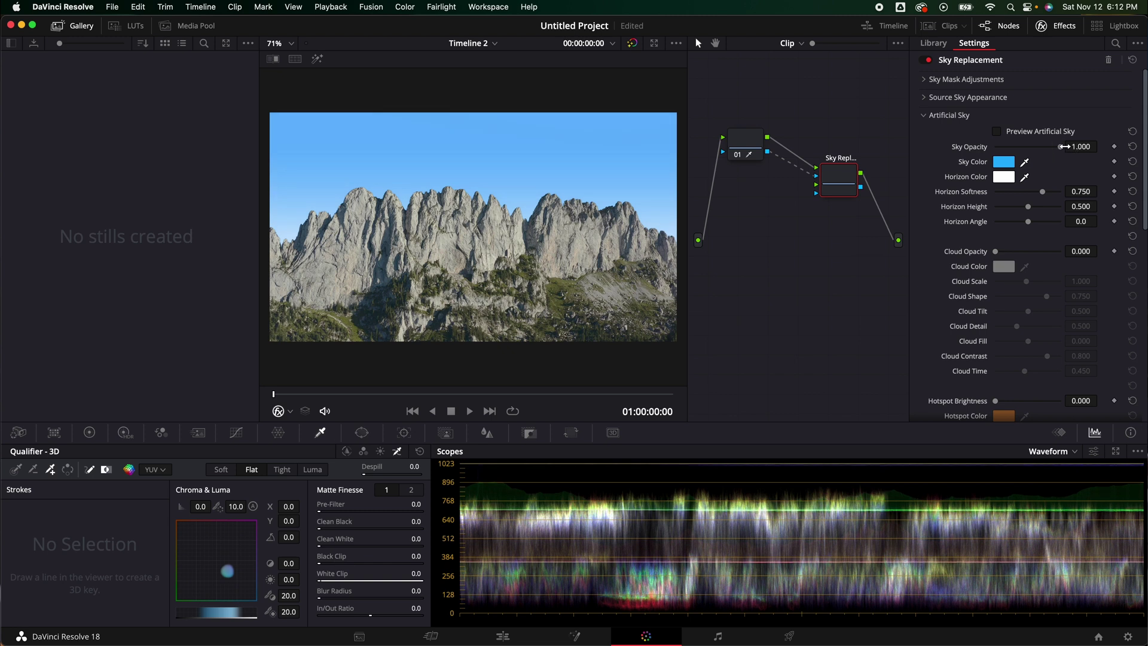
- Try a different Sky Color for the artificial sky
mouse_move(1005, 167)
left_click(1009, 166)
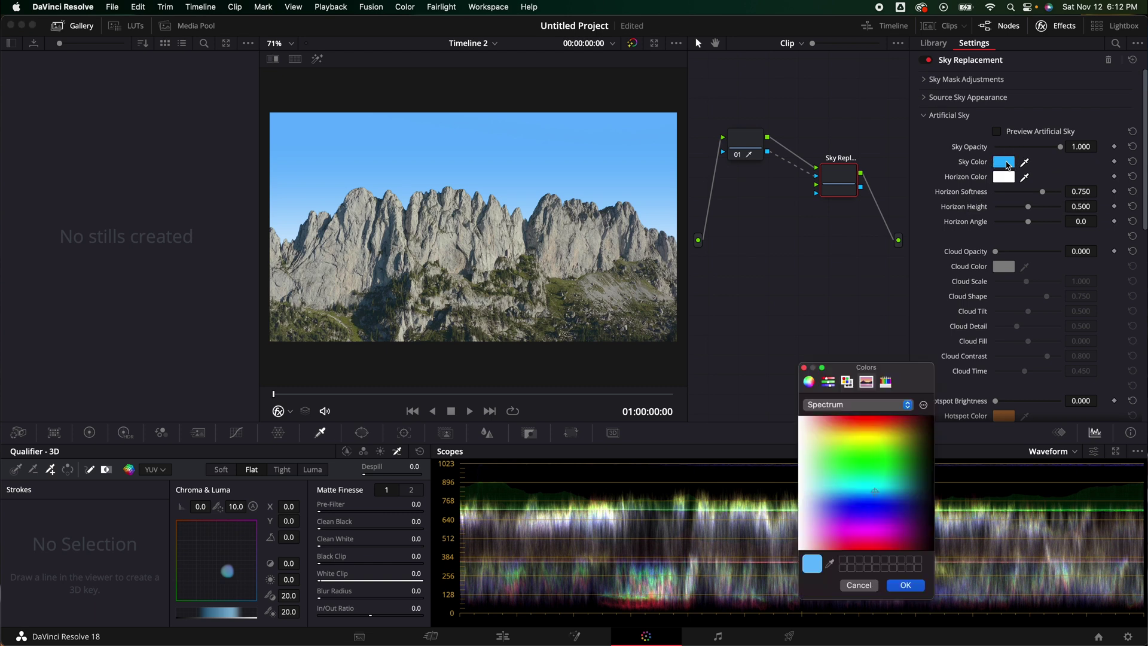
left_click(873, 434)
left_click(905, 586)
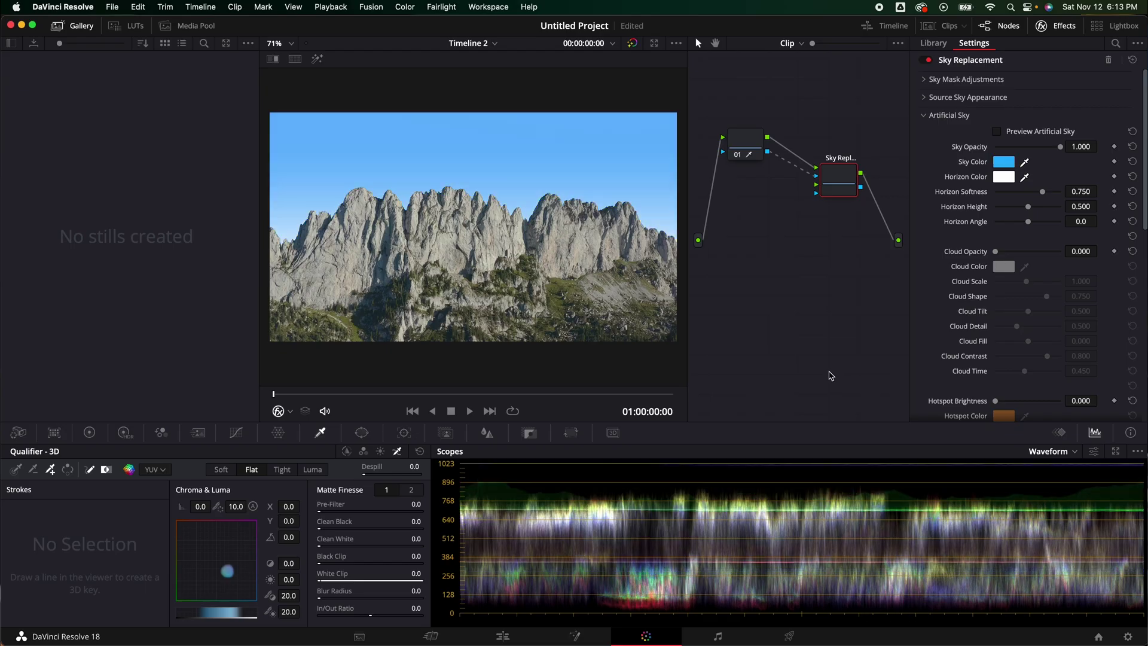
- Save the project and briefly preview the artificial sky on its own
key("super+s")
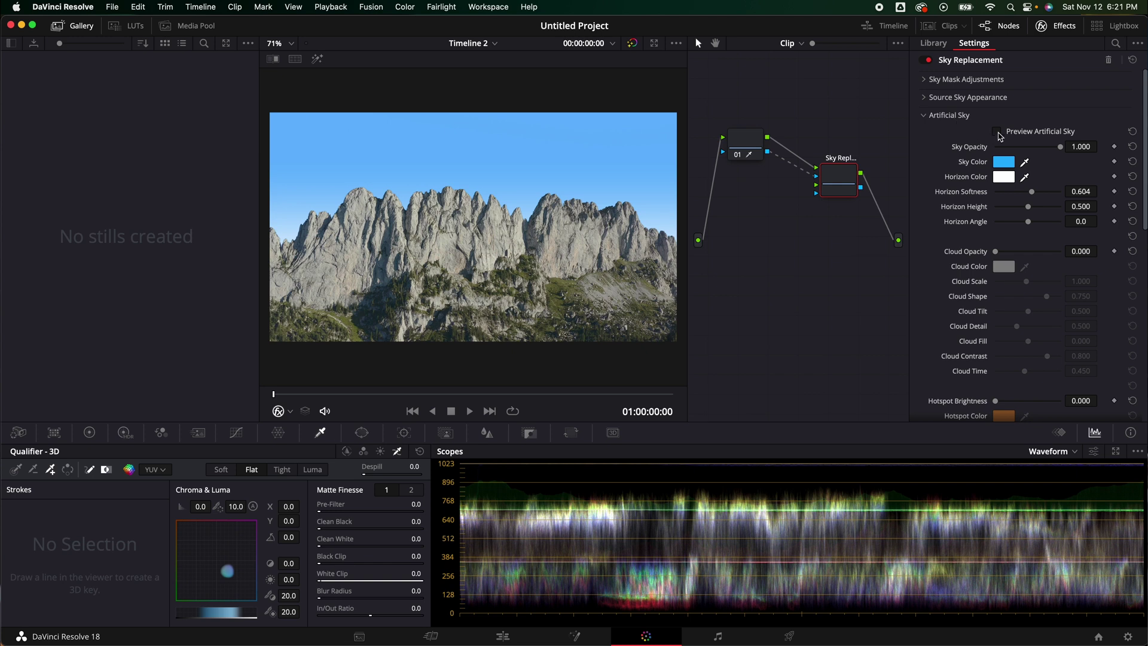
left_click(997, 132)
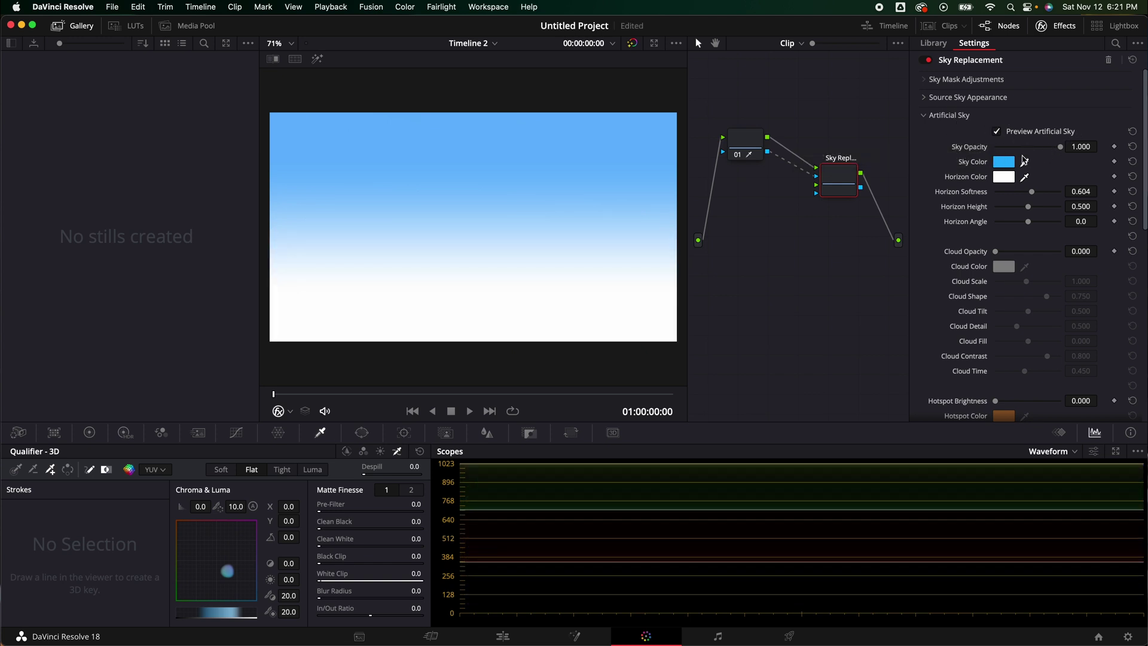
left_click(998, 134)
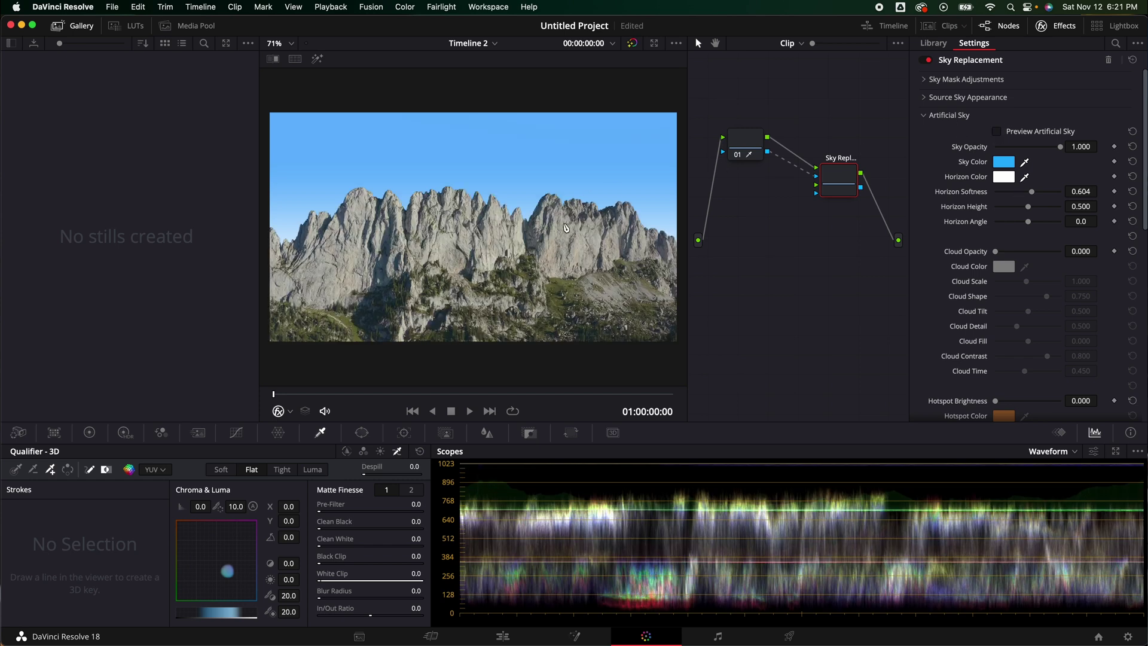
- Using the artificial sky preview as a guide, raise the Horizon Height to about 0.651
left_click(998, 132)
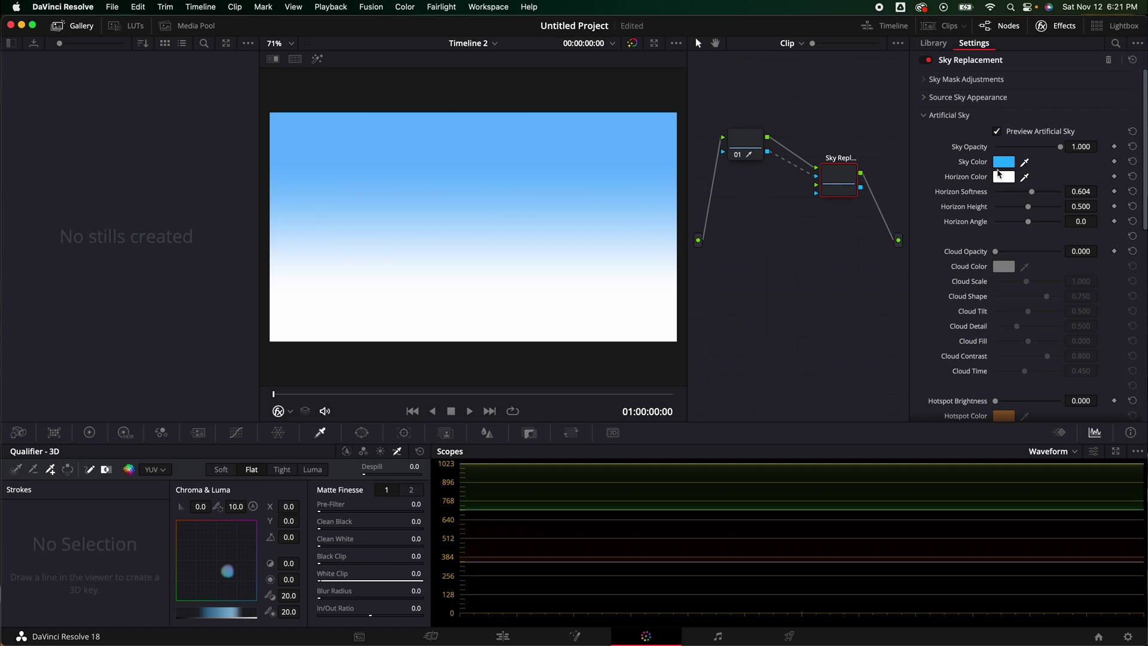
mouse_move(1036, 197)
left_mouse_down()
mouse_move(1056, 196)
mouse_move(1003, 199)
mouse_move(1046, 209)
mouse_move(1034, 211)
left_mouse_up()
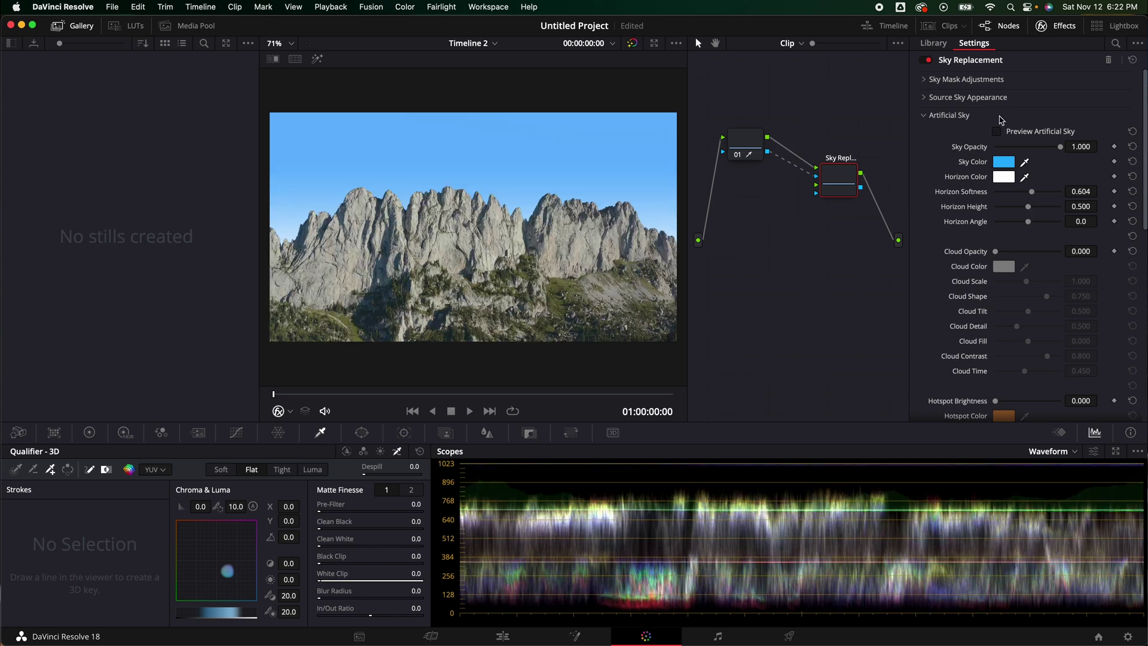
left_click_drag(1031, 209, 1039, 210)
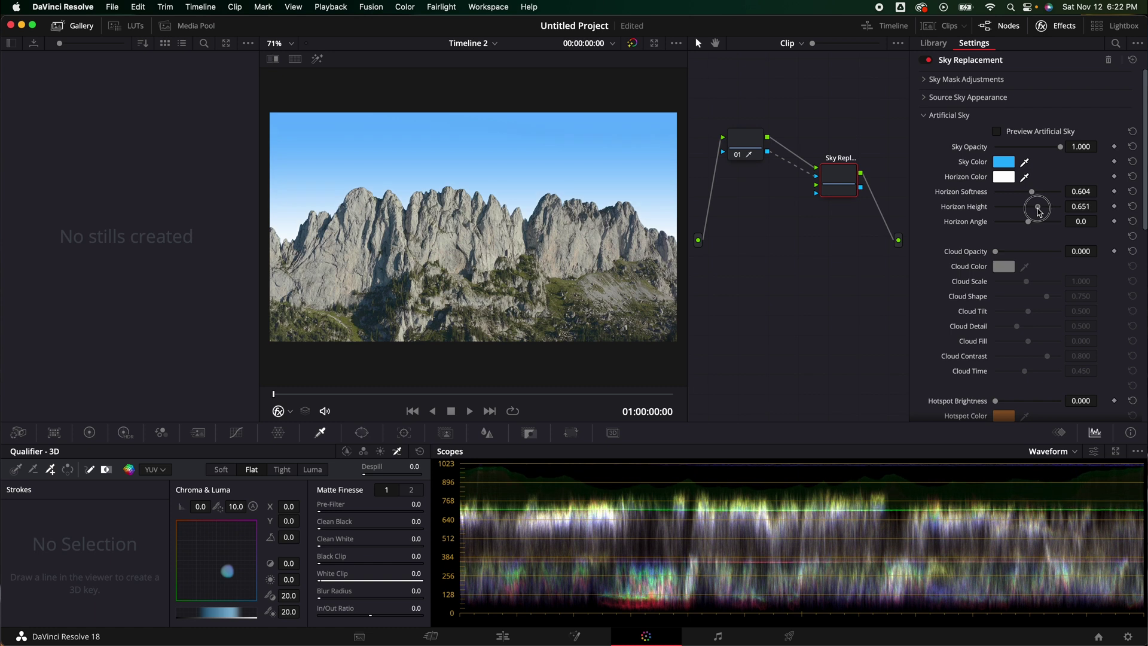
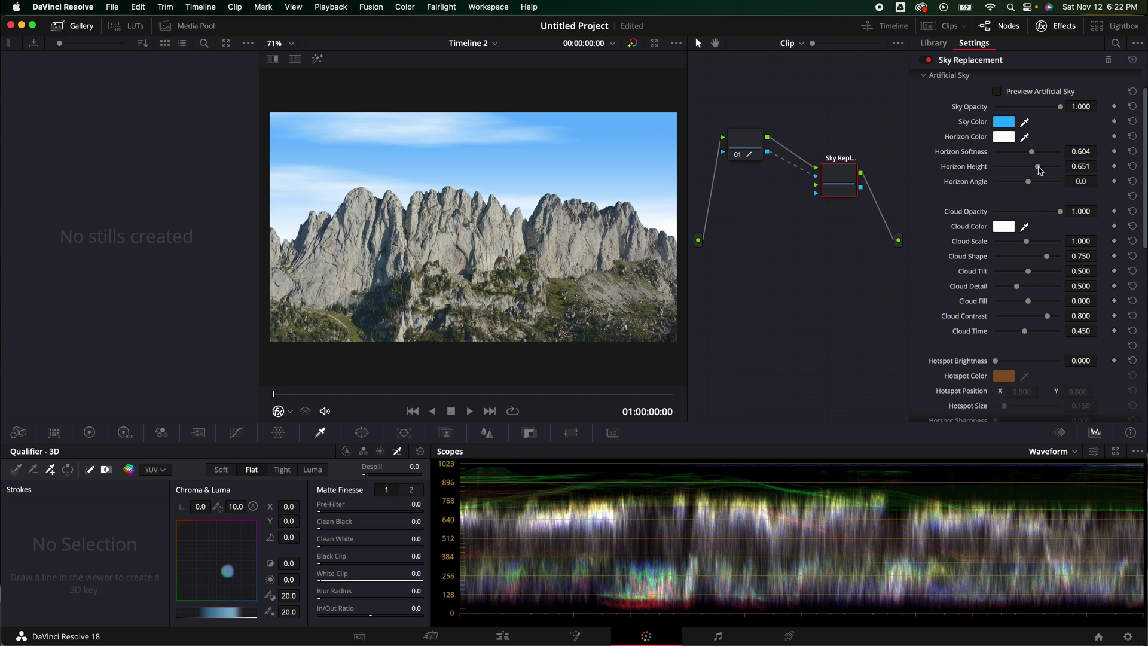
- Lower Horizon Height to about 0.514 and set Cloud Shape 0.793, Cloud Tilt 0.817, Cloud Detail 0.498, Cloud Fill 0.394 and Cloud Contrast 0.909
left_click_drag(1039, 171, 1030, 171)
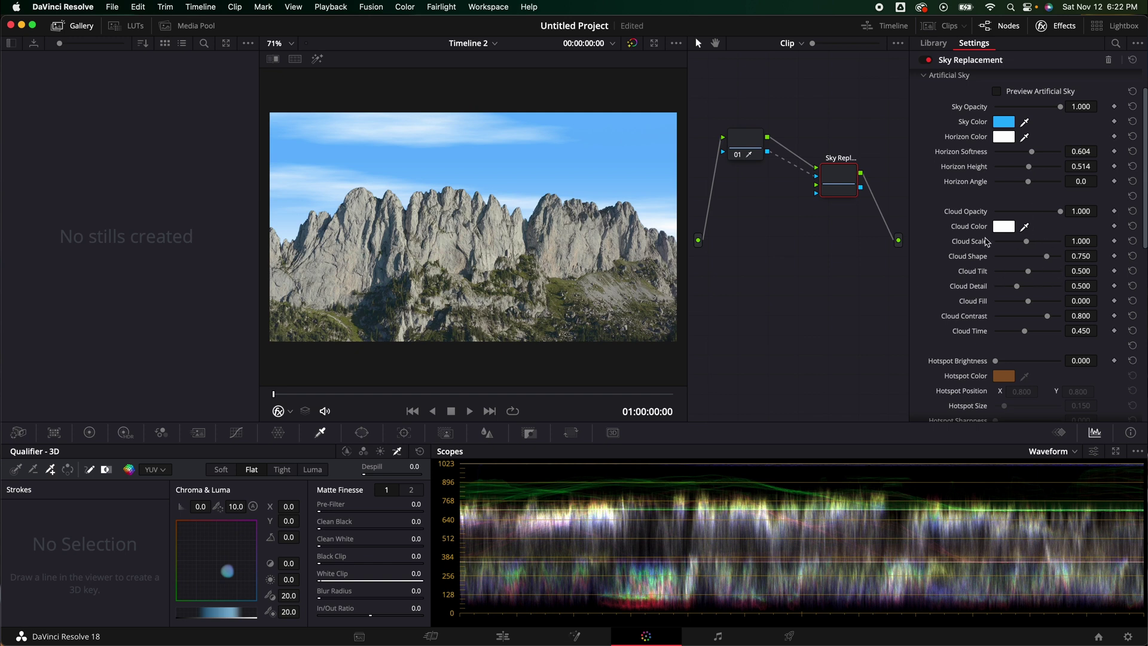
scroll(973, 249, "down", 1)
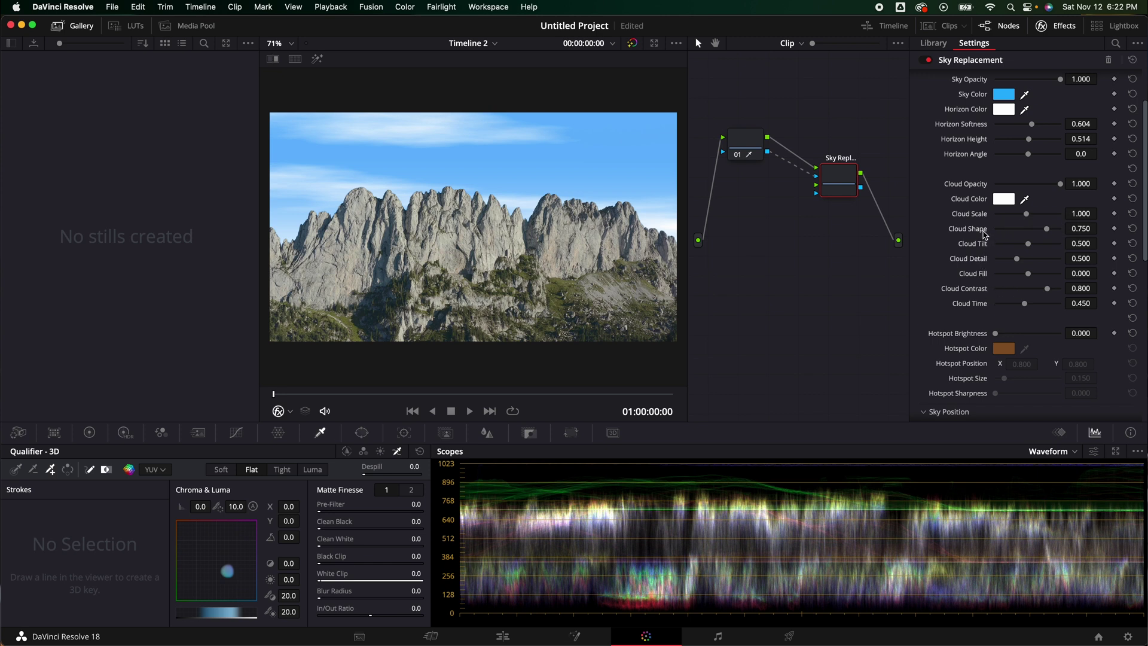
left_click_drag(1048, 232, 1048, 260)
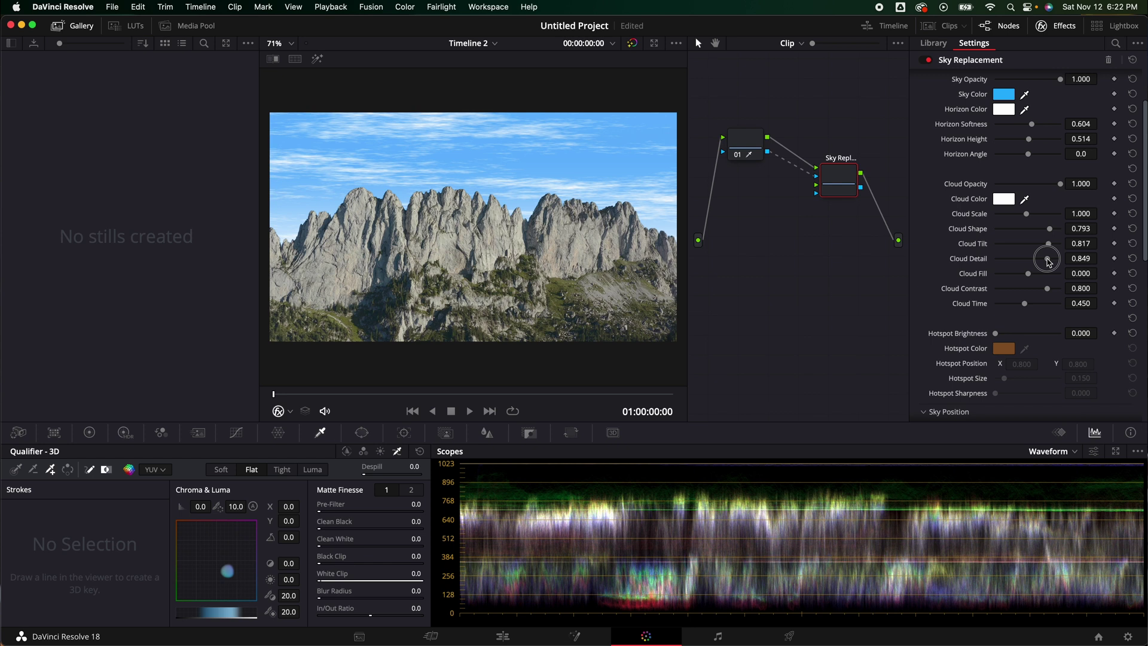
left_click_drag(1048, 261, 1053, 308)
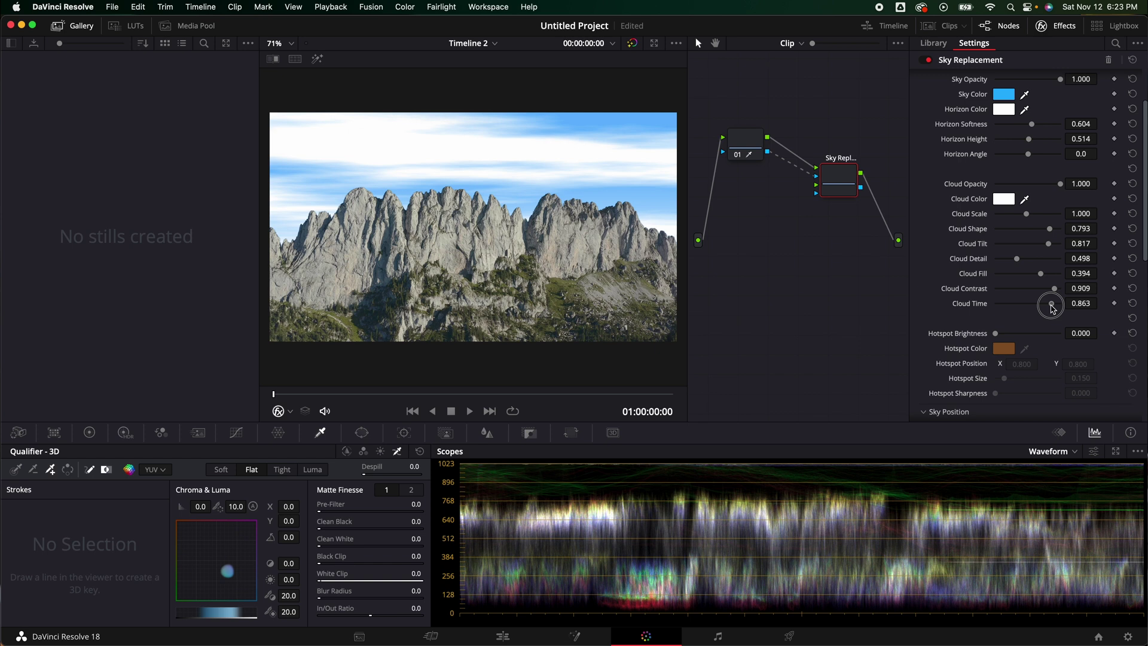
- Keyframe Cloud Time from about 0.386 at the clip's start to about 0.771 at its end, and reduce Cloud Detail to about 0.463
left_click_drag(1053, 308, 1041, 307)
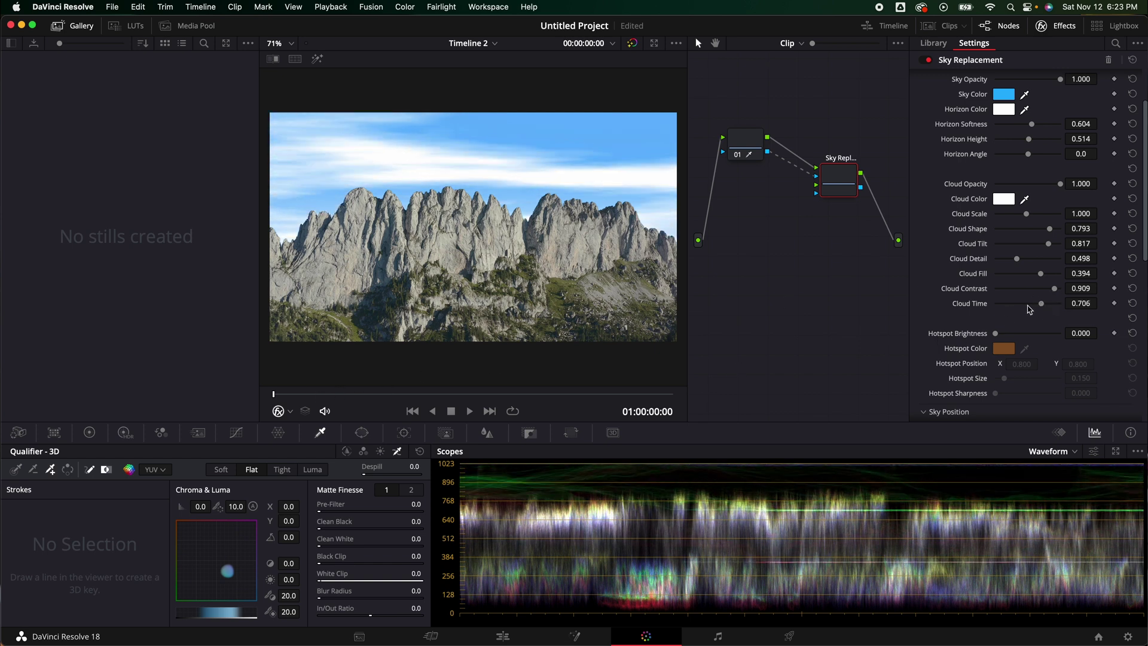
left_click_drag(1042, 306, 1020, 305)
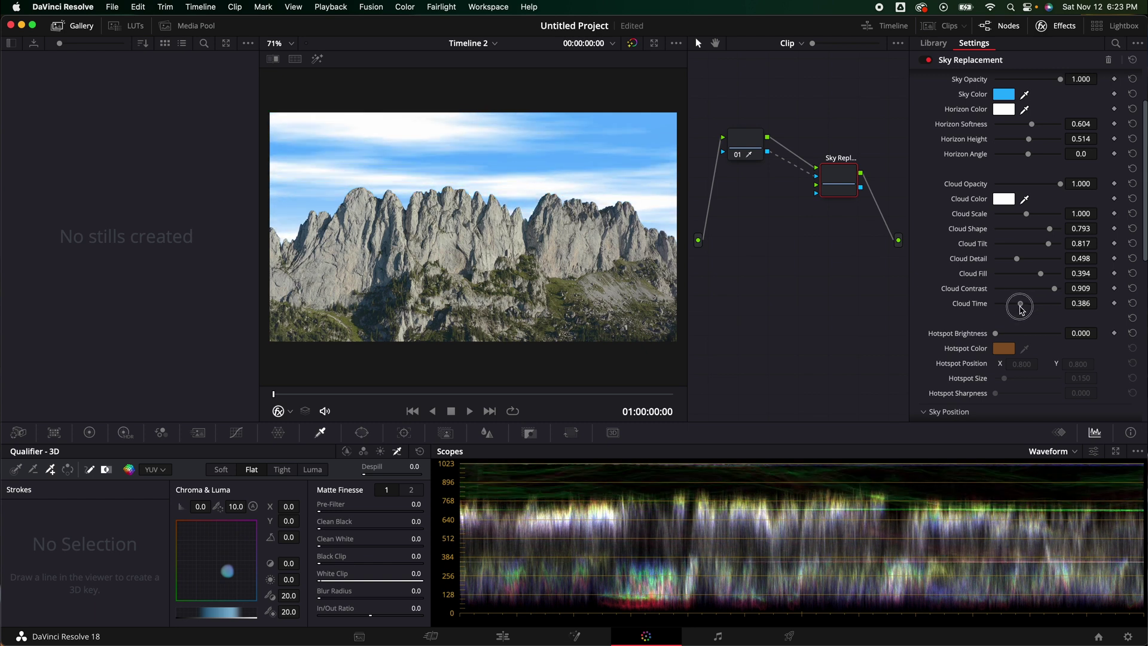
left_click(1114, 304)
left_click(658, 394)
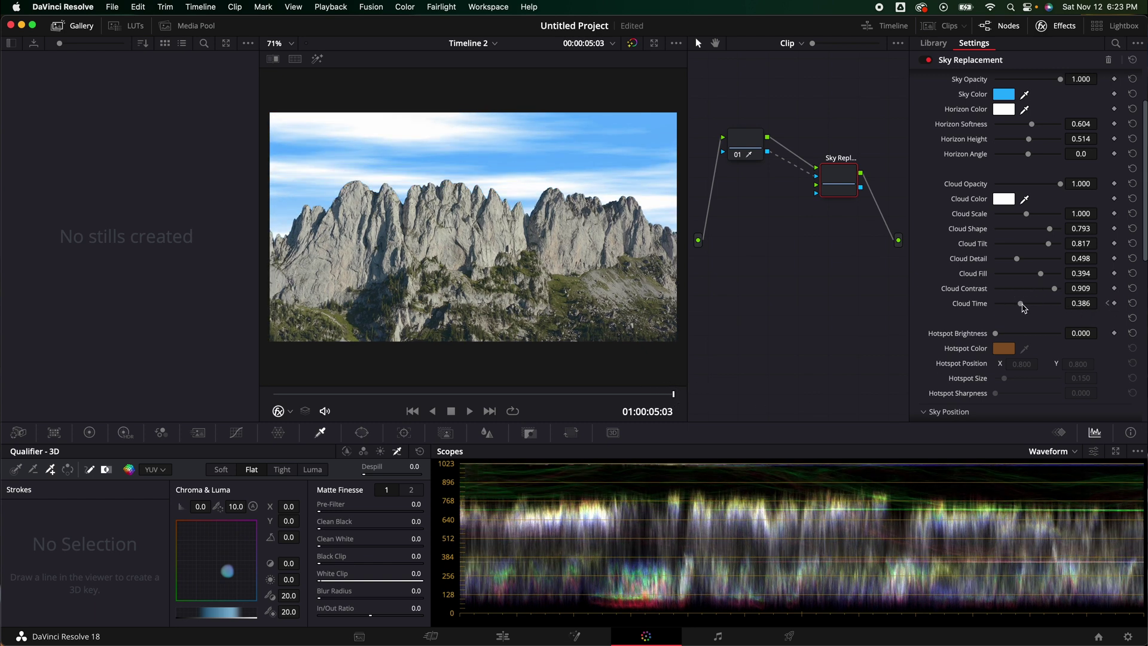
left_click_drag(1021, 305, 1046, 307)
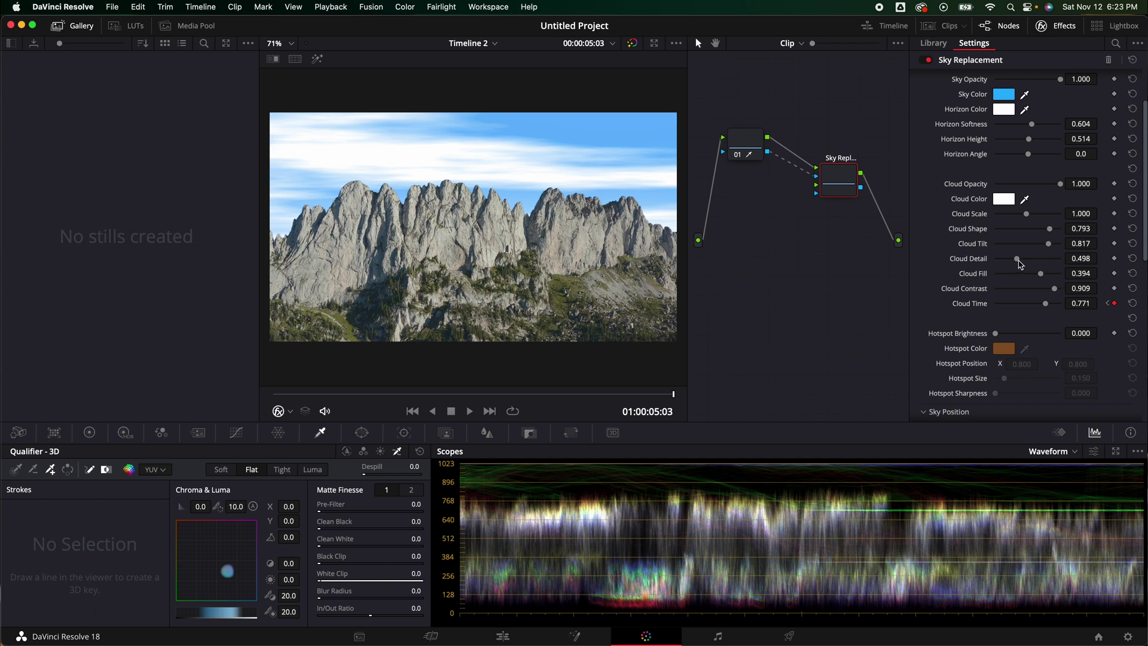
left_click_drag(1017, 260, 1014, 260)
- Try a hotspot in the artificial sky with brightness about 2.936, size 0.164 and sharpness 0.697, and return its brightness to 0
scroll(973, 298, "down", 3)
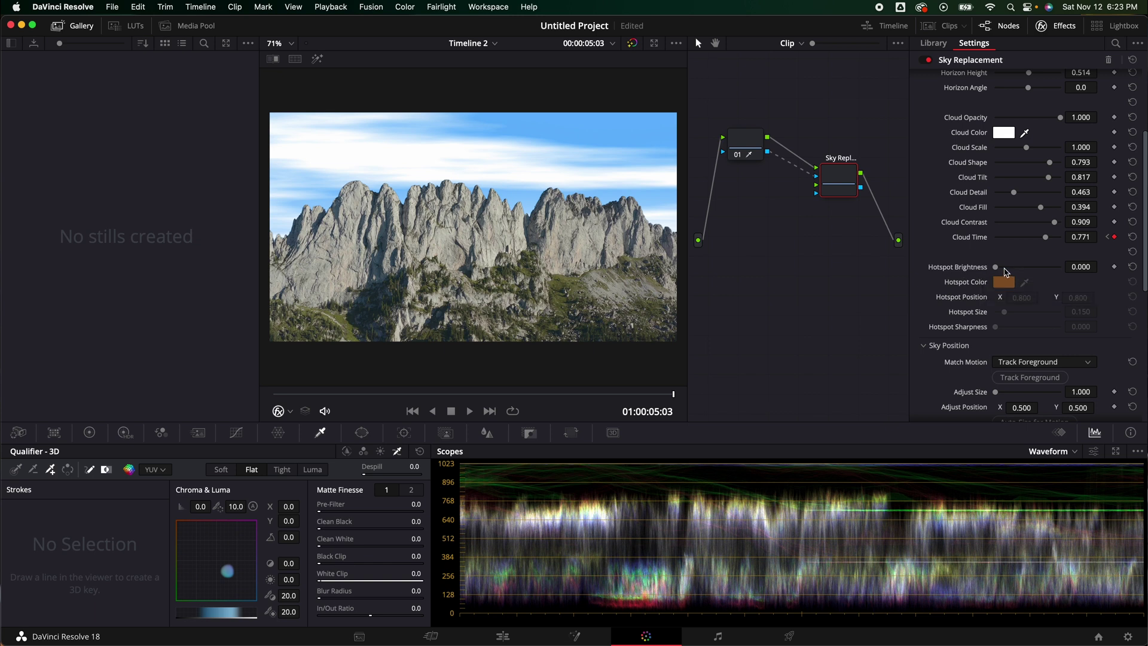
left_click_drag(996, 267, 1043, 267)
mouse_move(1004, 311)
left_mouse_down()
mouse_move(1029, 311)
mouse_move(1005, 311)
mouse_move(999, 328)
mouse_move(1034, 329)
mouse_move(1018, 328)
left_mouse_up()
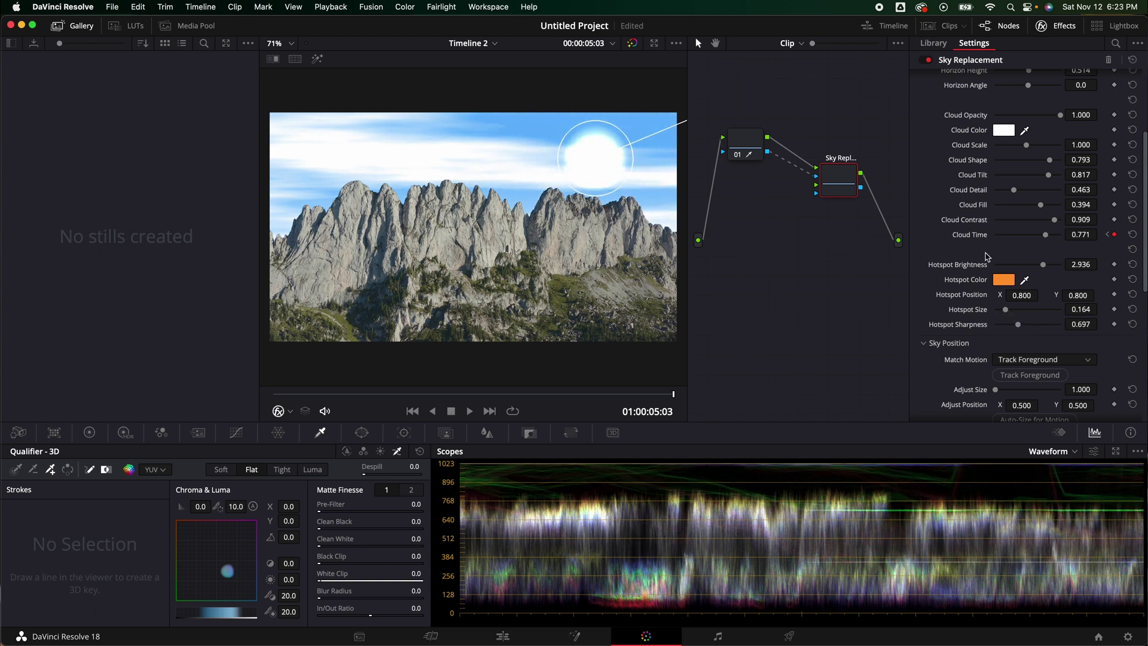
left_click_drag(1045, 267, 985, 270)
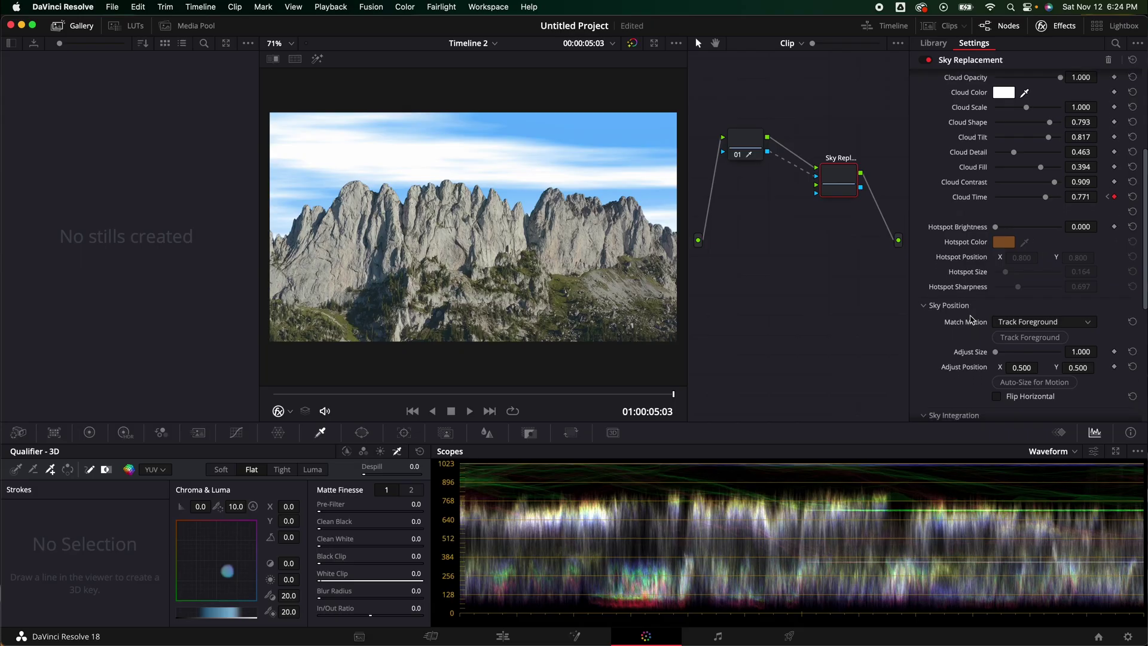
- Track the foreground for the sky's motion, return to the first frame and flip the artificial sky horizontally
scroll(972, 321, "down", 1)
scroll(964, 290, "down", 3)
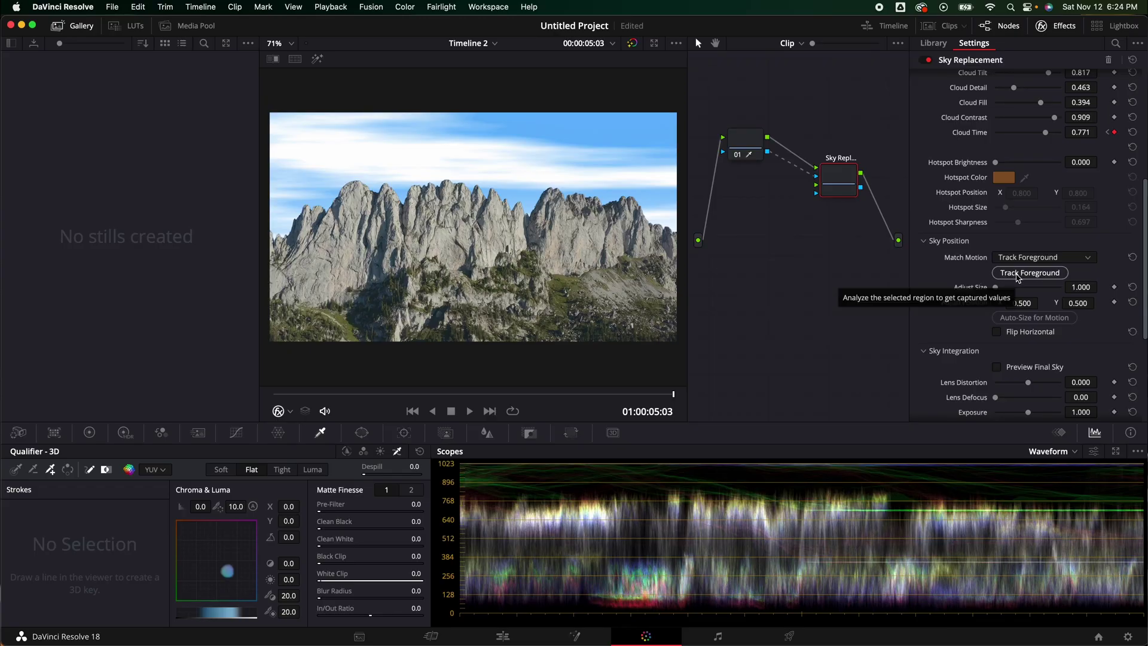
left_click(1018, 273)
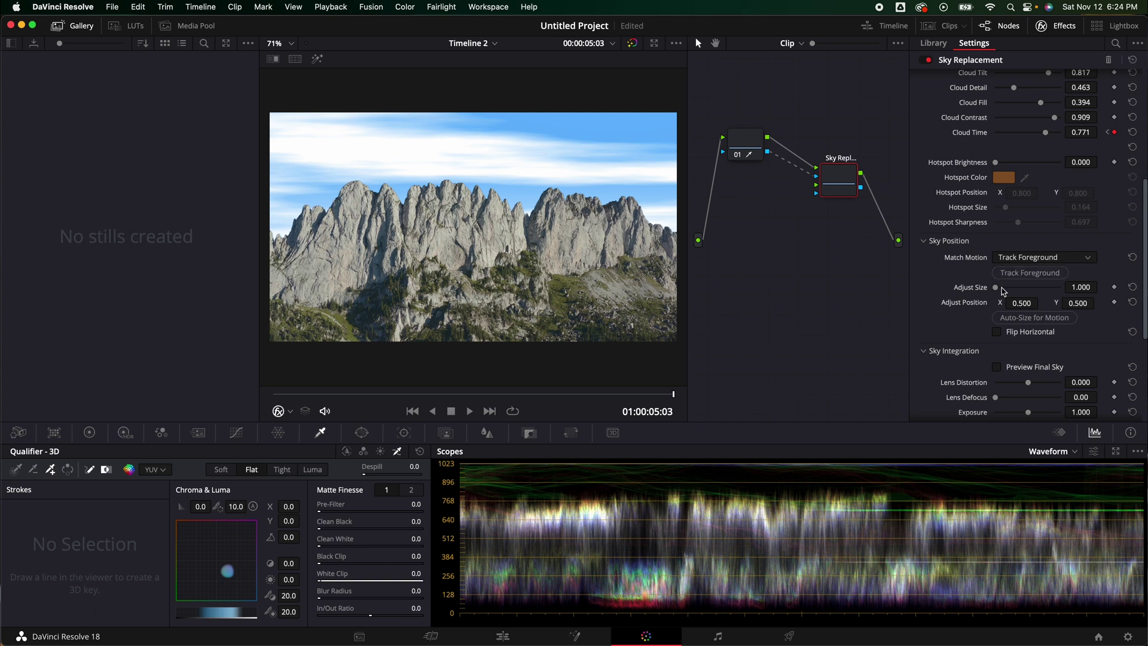
left_click_drag(418, 395, 273, 394)
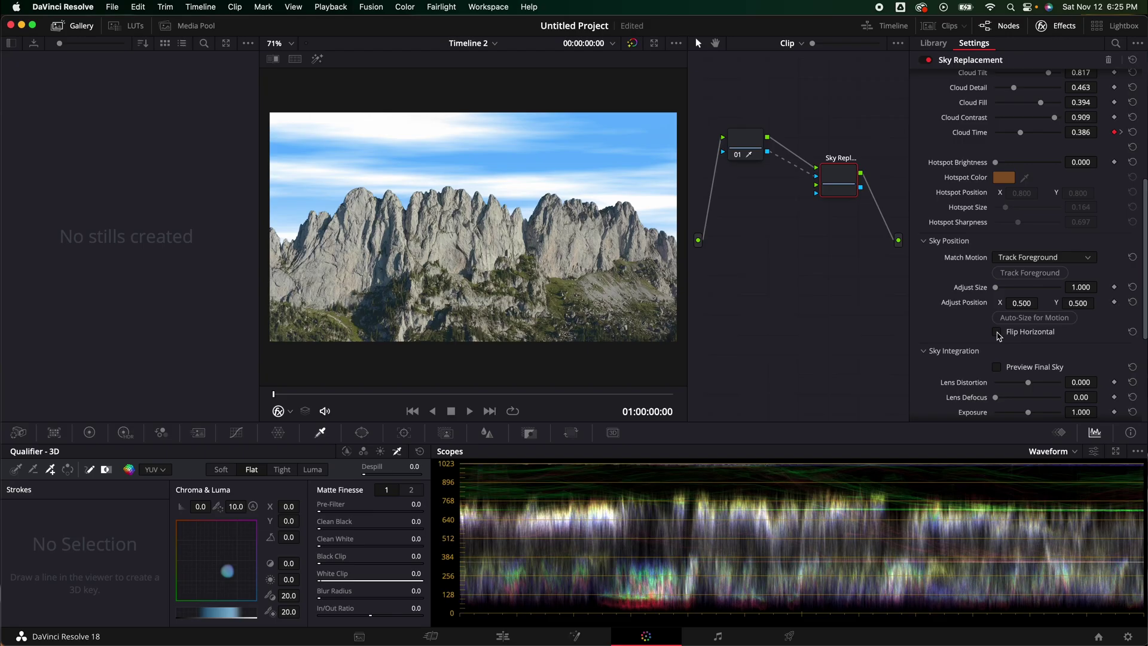
left_click(746, 347)
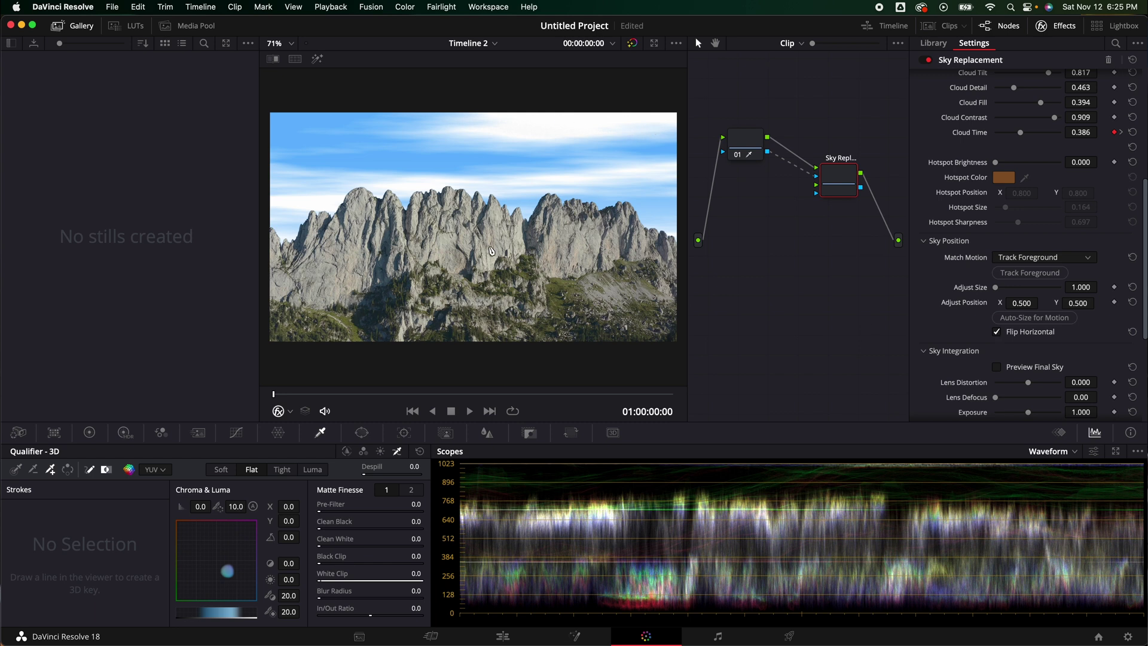
- Try different Lens Distortion, Lens Defocus and Exposure values for integrating the sky, and restore all three to their defaults
scroll(975, 375, "down", 3)
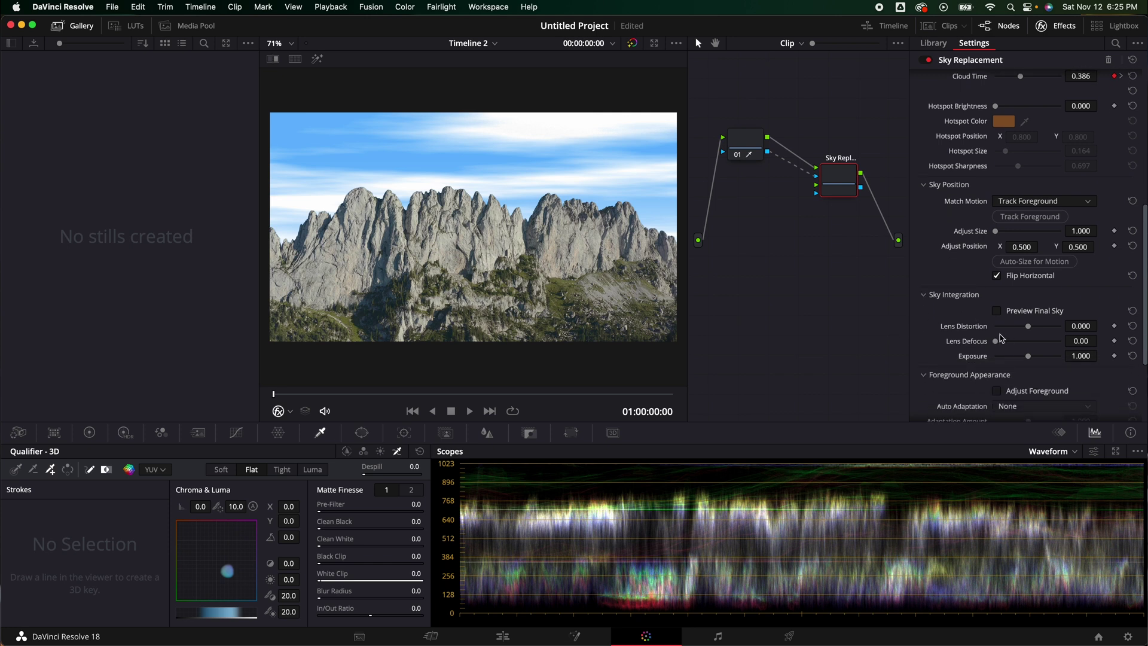
mouse_move(1028, 330)
left_mouse_down()
mouse_move(991, 331)
mouse_move(1044, 332)
mouse_move(1008, 343)
mouse_move(1036, 343)
left_mouse_up()
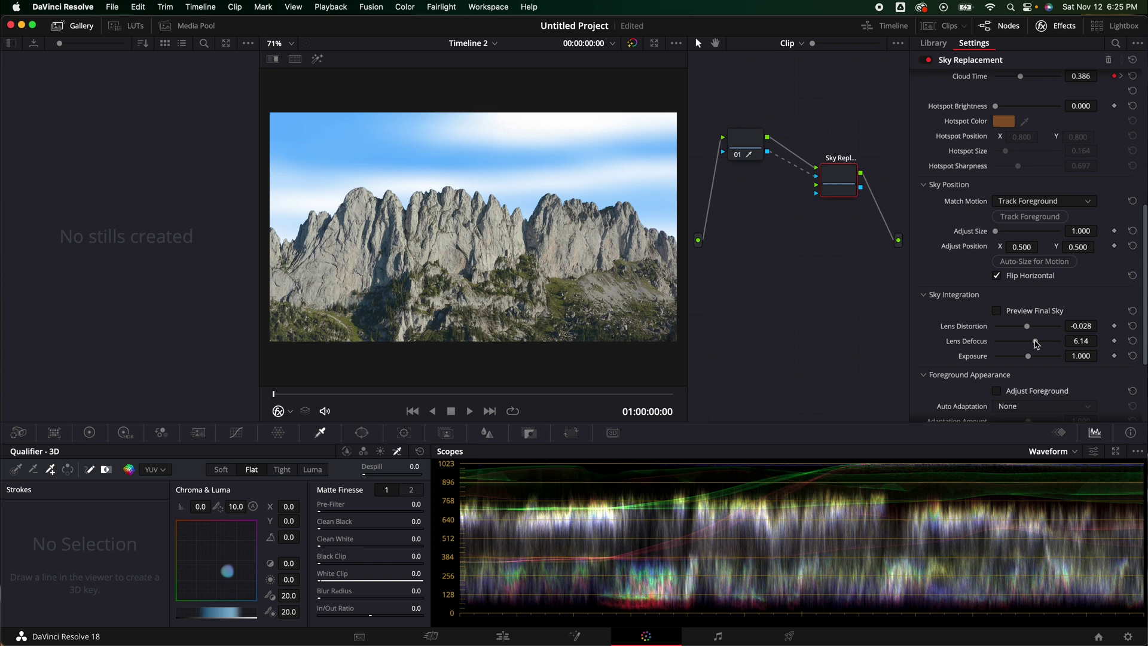
double_click(1037, 345)
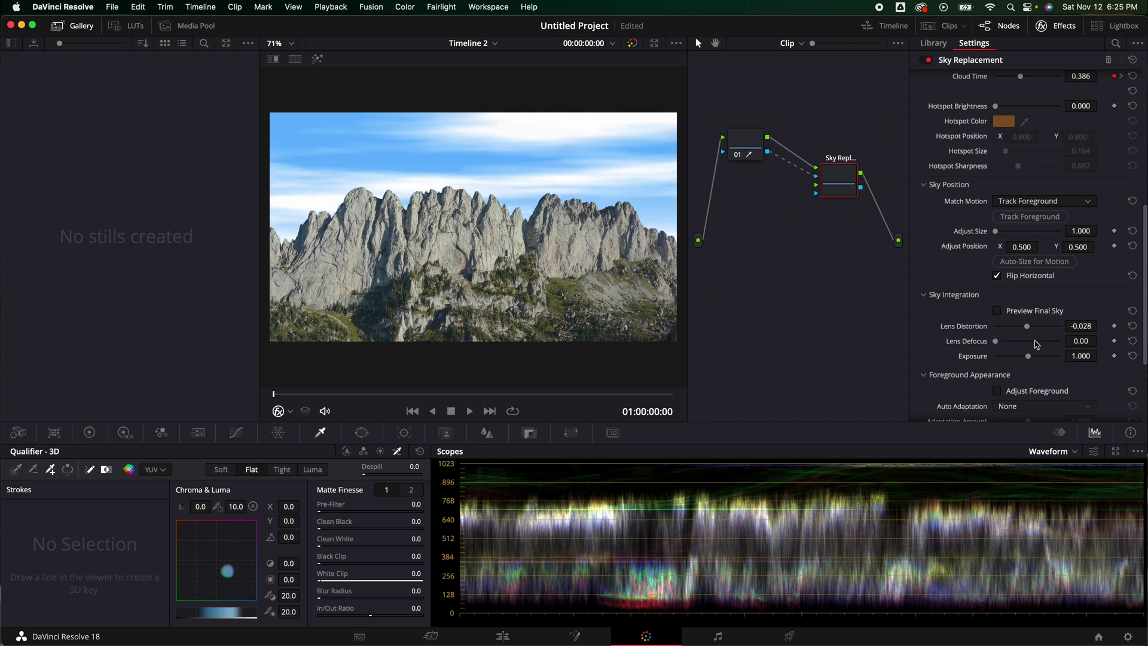
left_click_drag(1029, 357, 1024, 360)
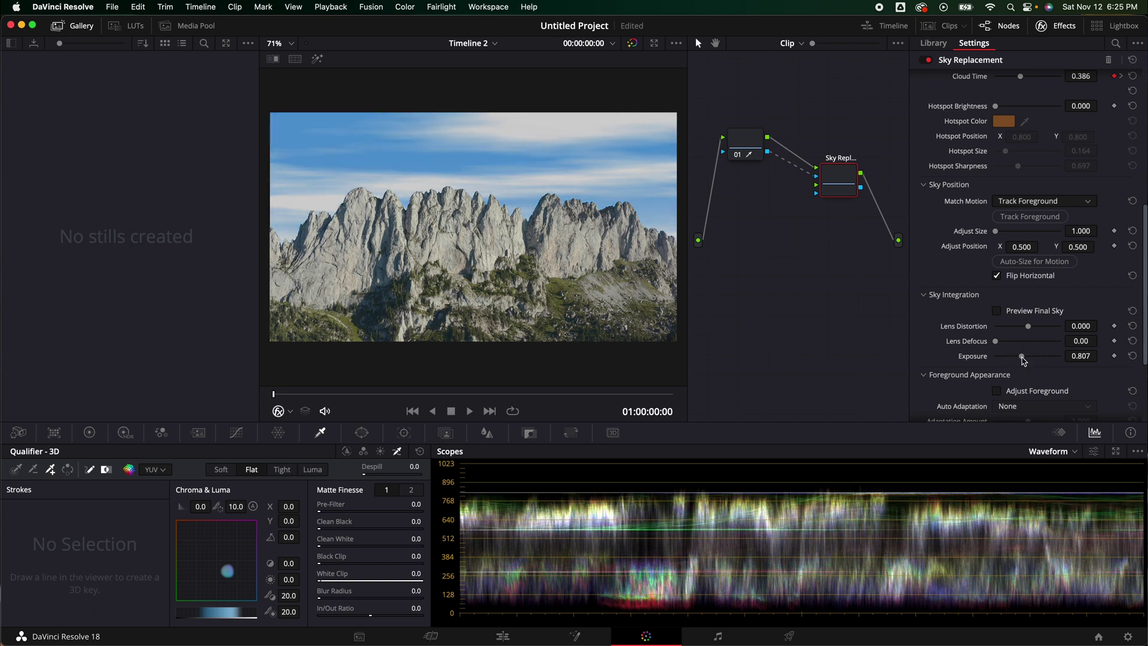
left_click_drag(1022, 361, 1037, 358)
key("super+z")
double_click(1038, 359)
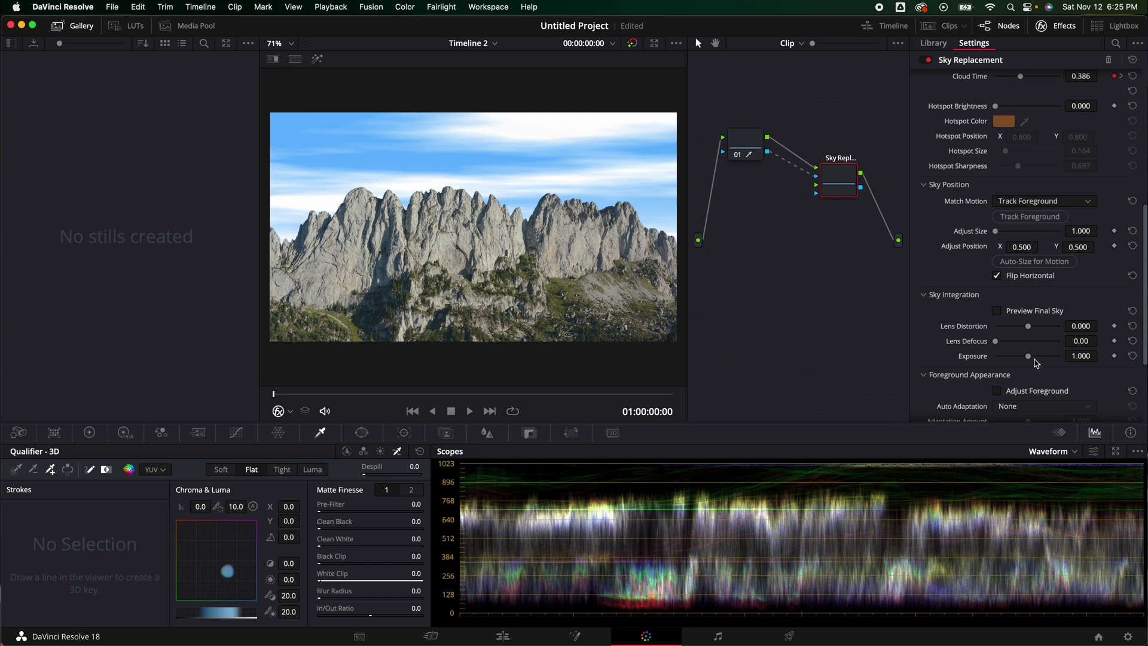
- Enable the foreground adjustment, try a different foreground Brightness, and undo these changes
scroll(990, 371, "down", 5)
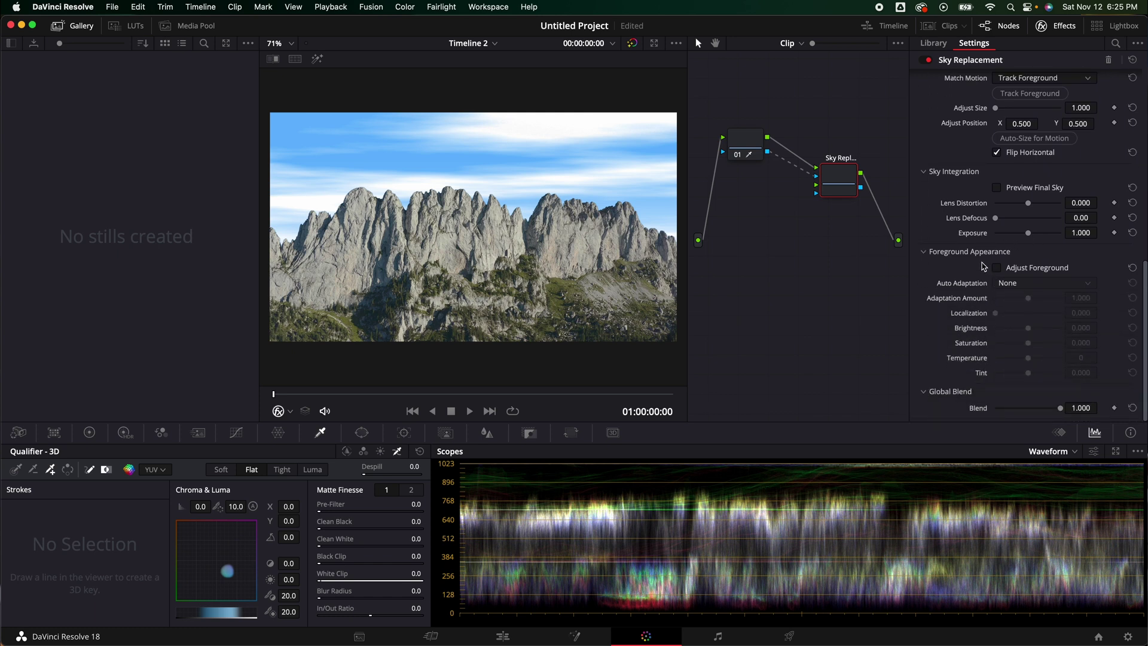
left_click(996, 269)
mouse_move(1029, 329)
left_mouse_down()
mouse_move(1043, 332)
mouse_move(1013, 335)
left_mouse_up()
key("super+z")
key("super+z")
key("super+z")
- Enable Adjust Foreground with Temperature about 249 and Tint about -0.023, and lower the effect's Global Blend to about 0.605
left_click(997, 268)
left_click_drag(1038, 361, 1027, 376)
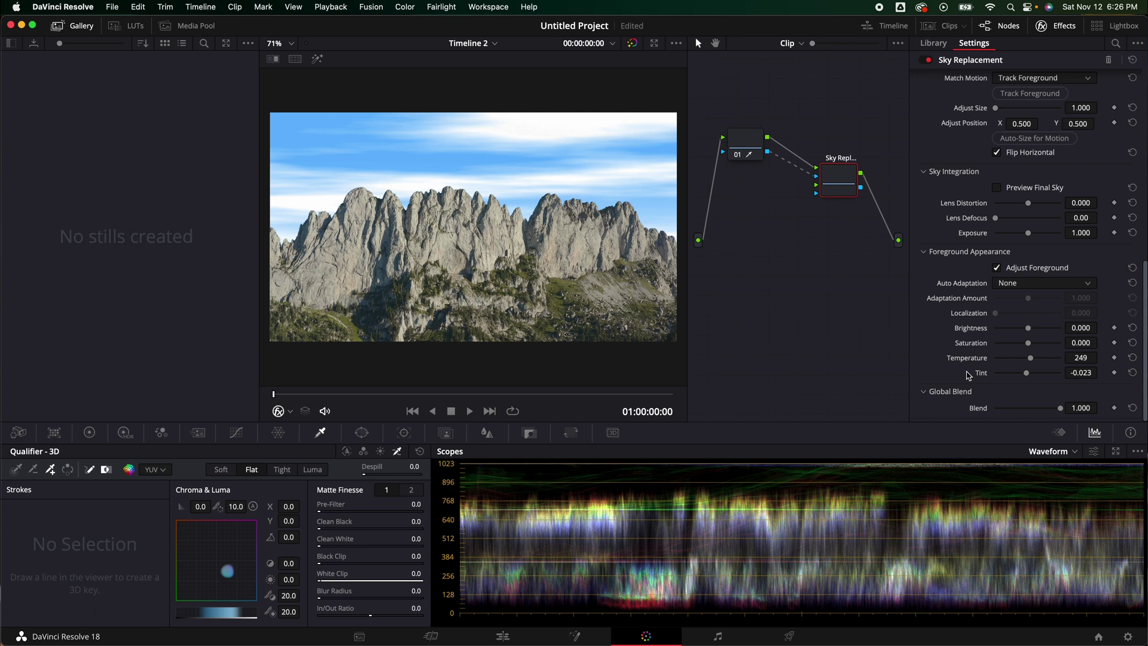
left_click_drag(1062, 410, 997, 412)
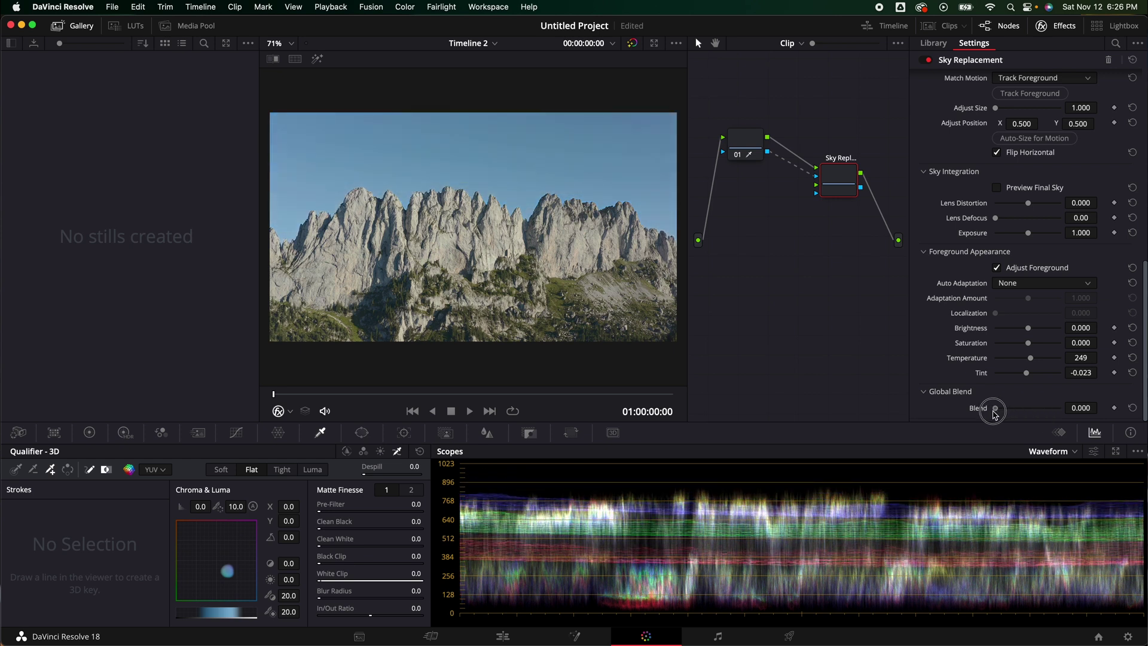
left_click_drag(995, 413, 1037, 415)
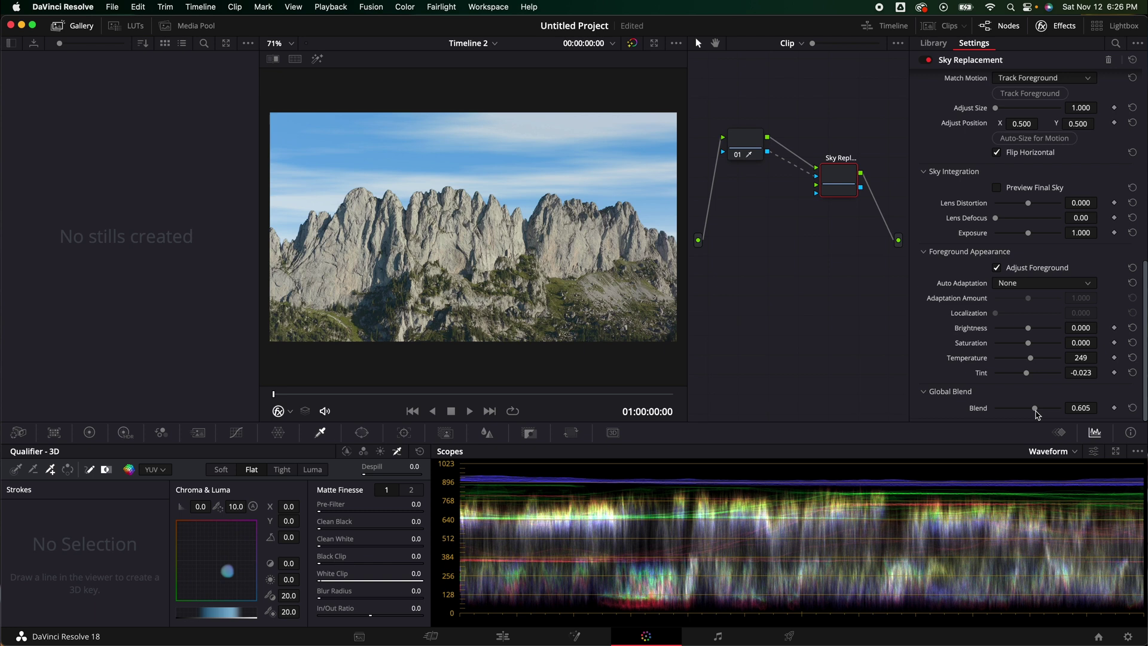
- Switch to the Edit page and play the timeline from the start to review the sky replacement
left_click(501, 637)
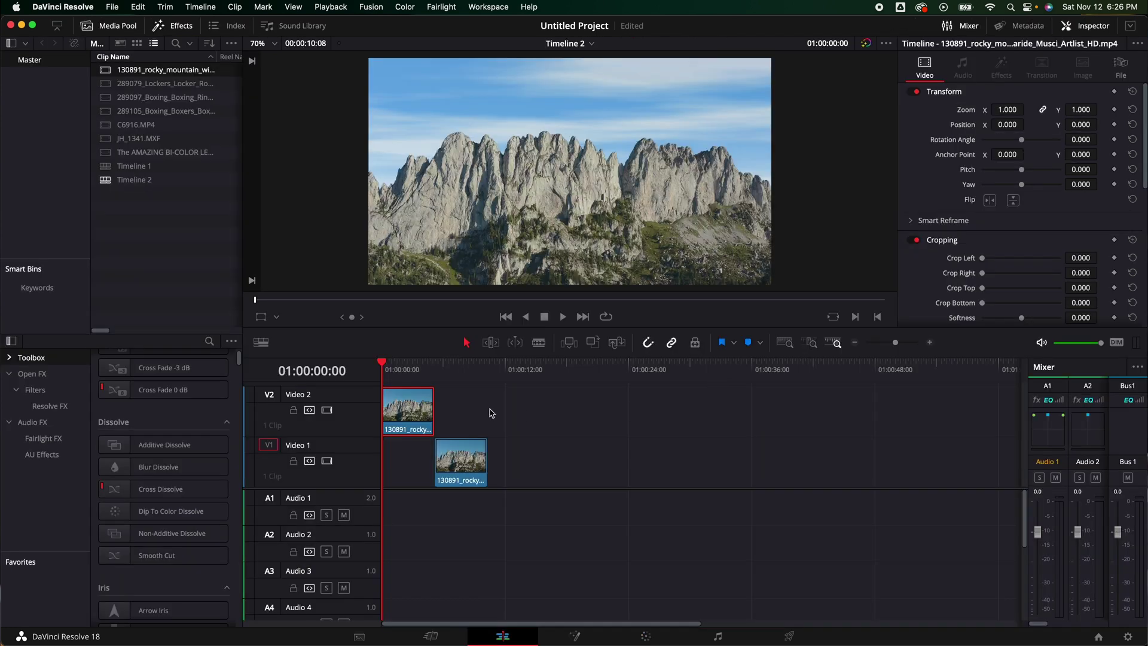
key("space")
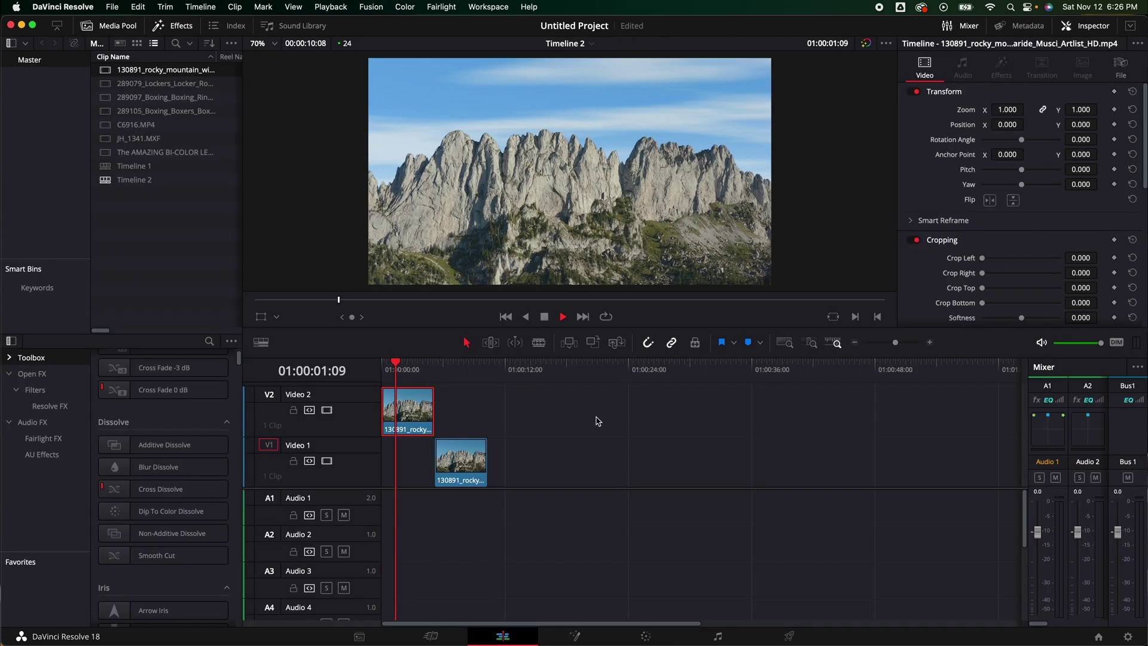